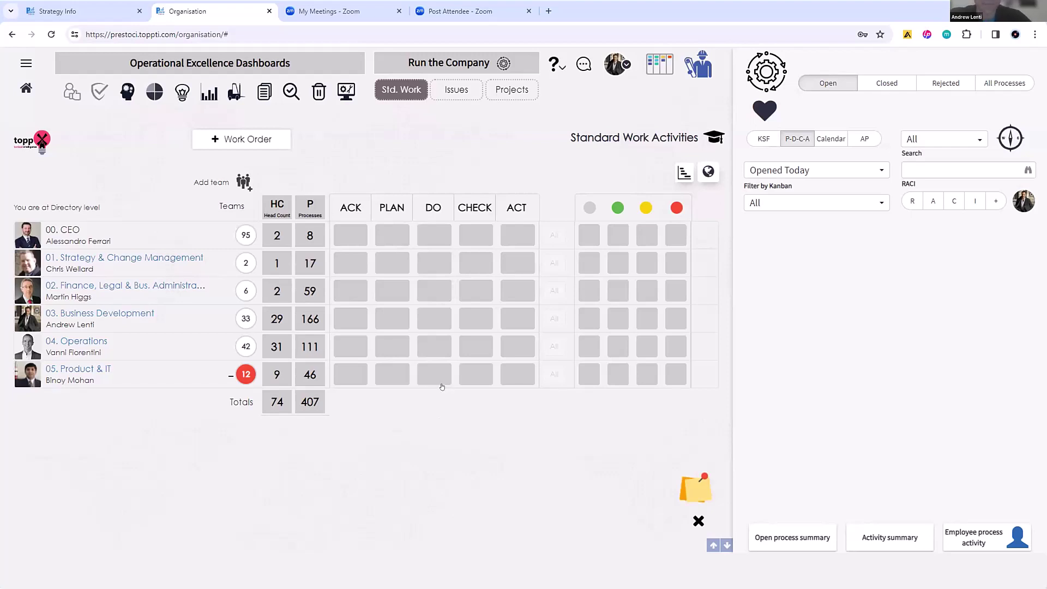
Open the 03. Business Development team's organization chart and view its personal, processes and roles versions
key(alt)
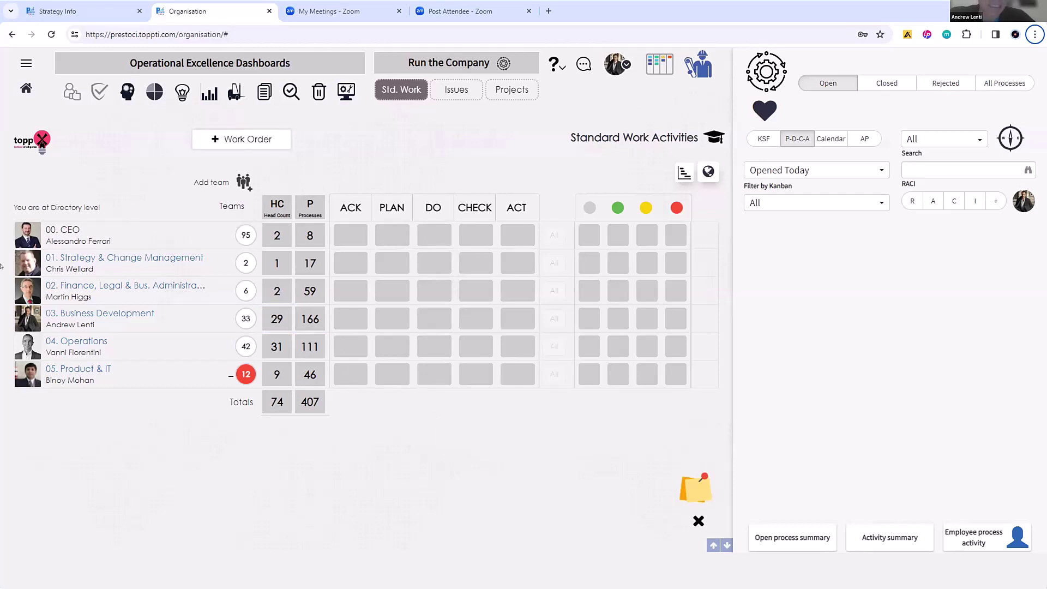
click(90, 318)
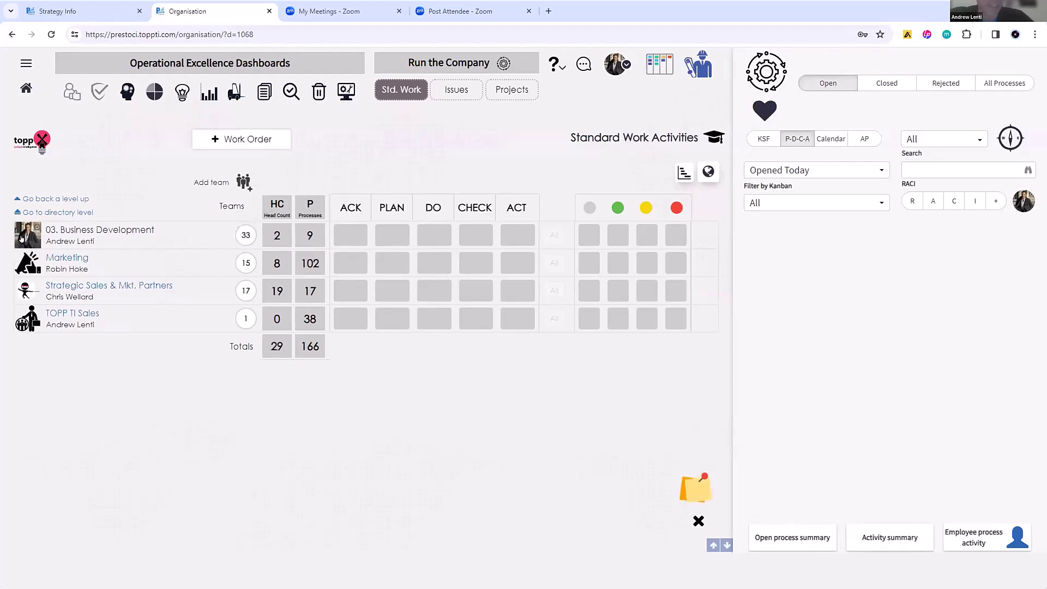
click(186, 338)
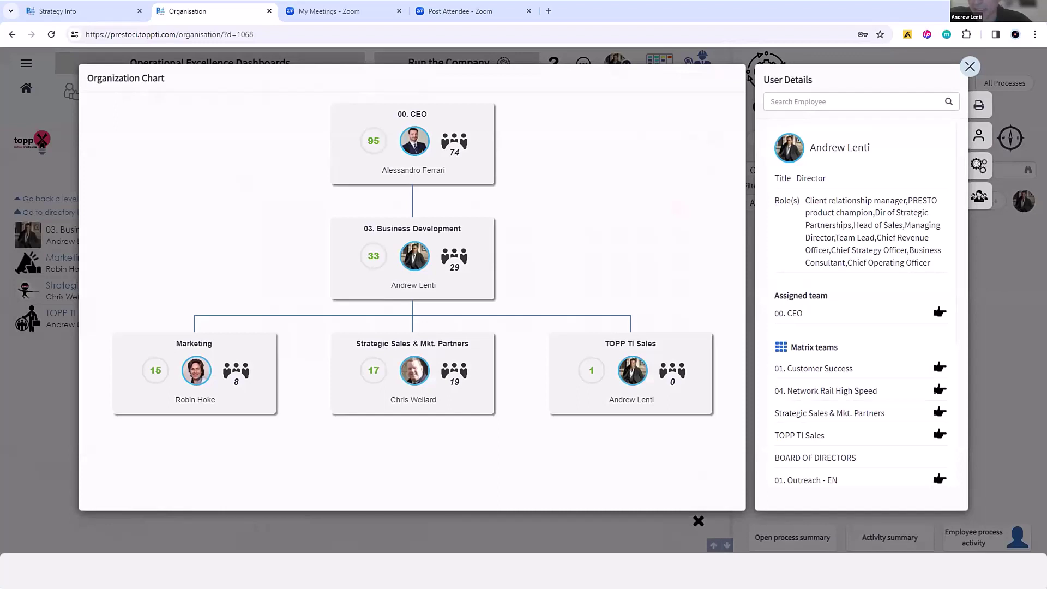
click(974, 136)
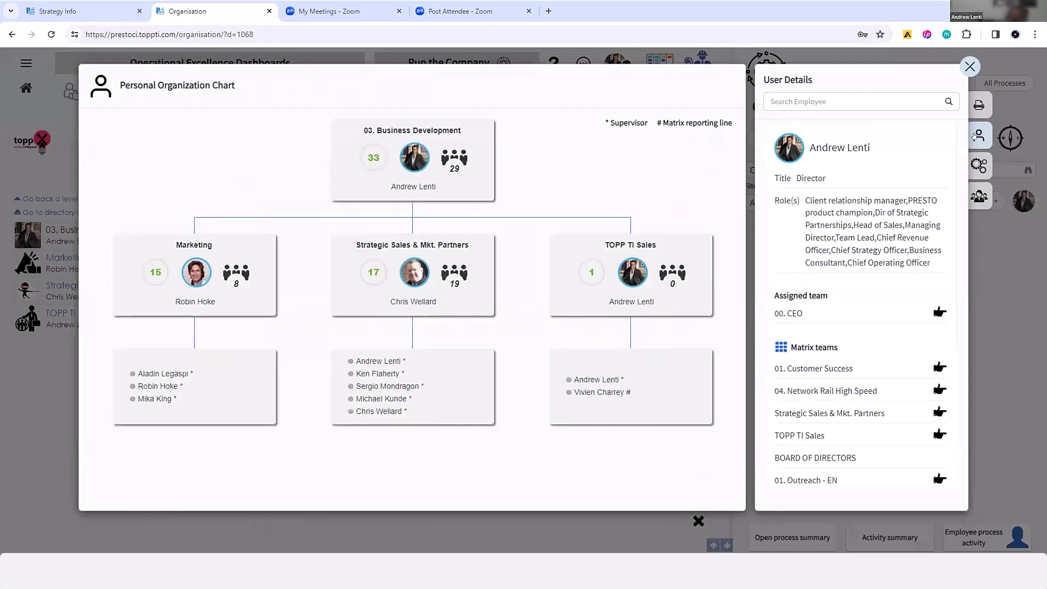
click(979, 165)
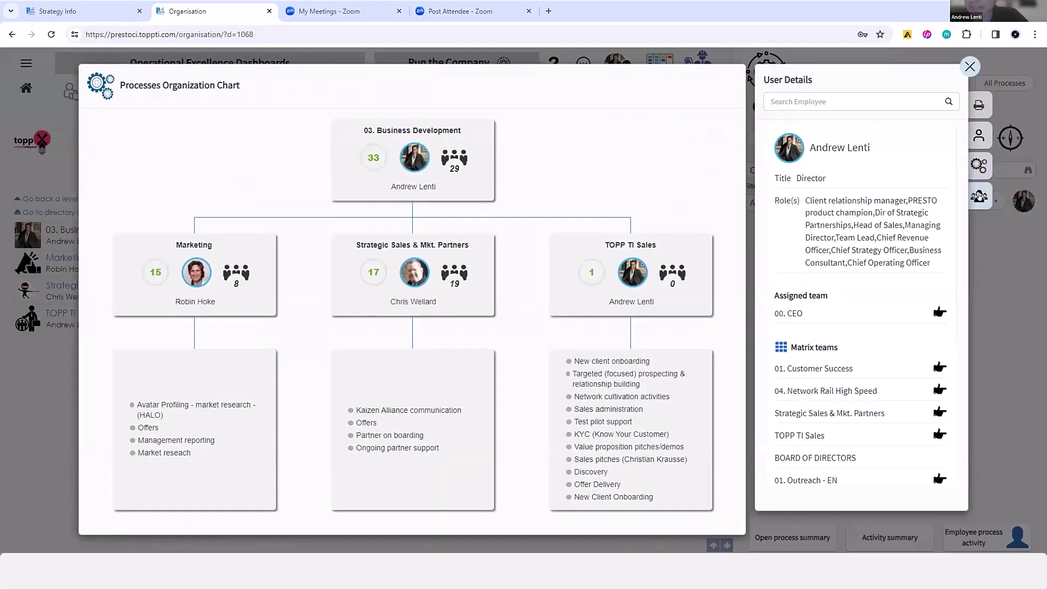
click(979, 196)
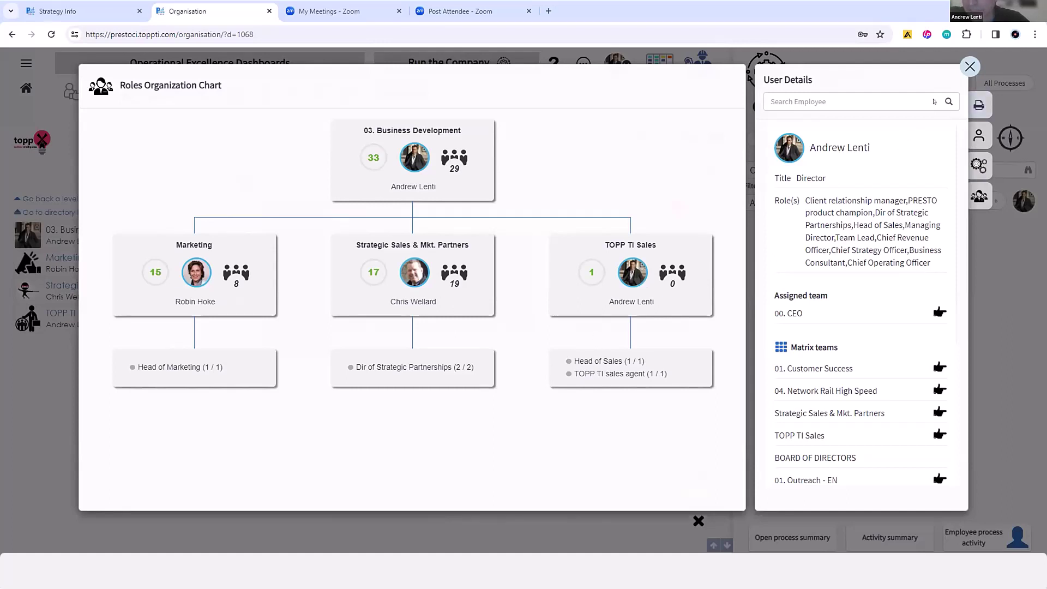
click(969, 66)
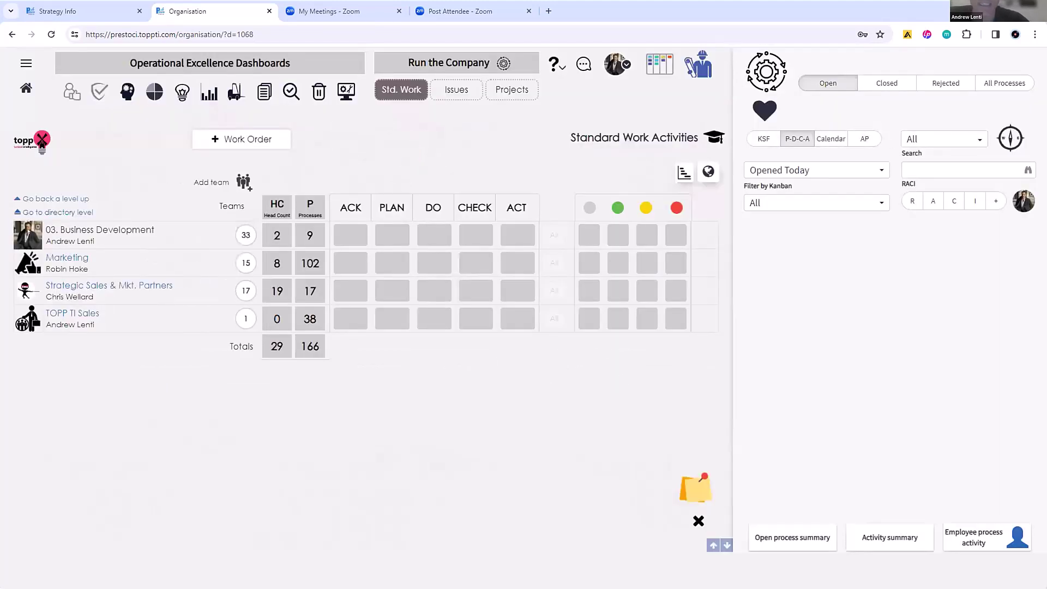
Find the Product & IT team lead through the organization chart's employee search and go to their assigned team, 05. Product & IT
click(25, 232)
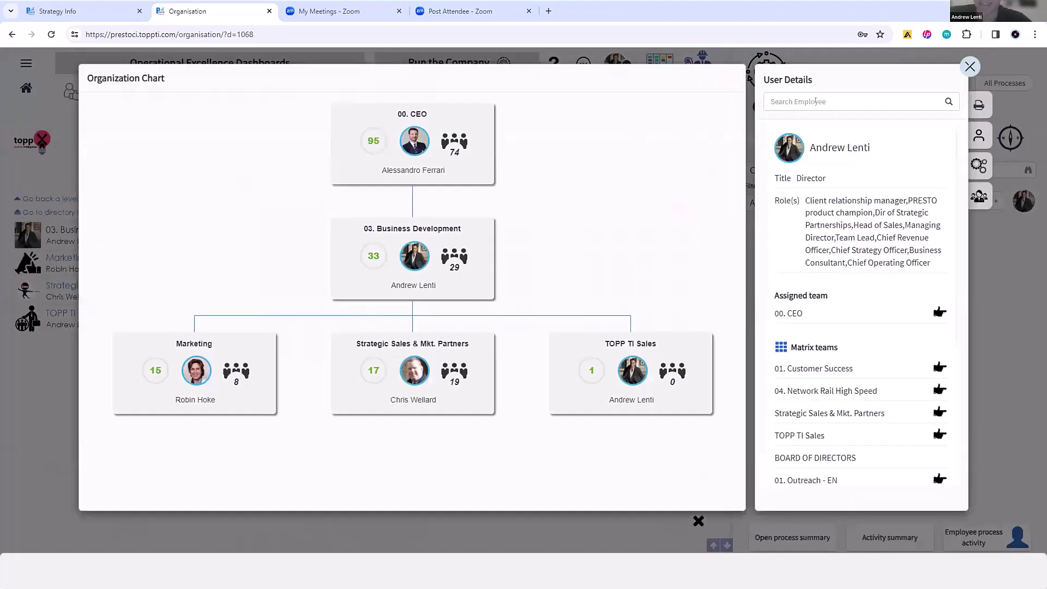
click(815, 101)
text(binoy)
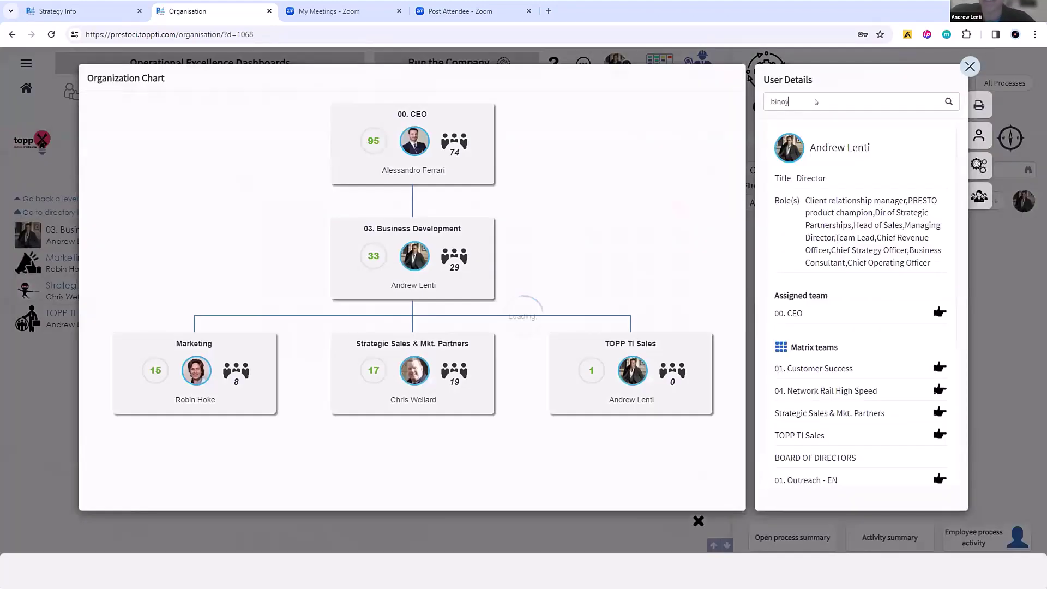
key(Down)
key(Down)
key(Return)
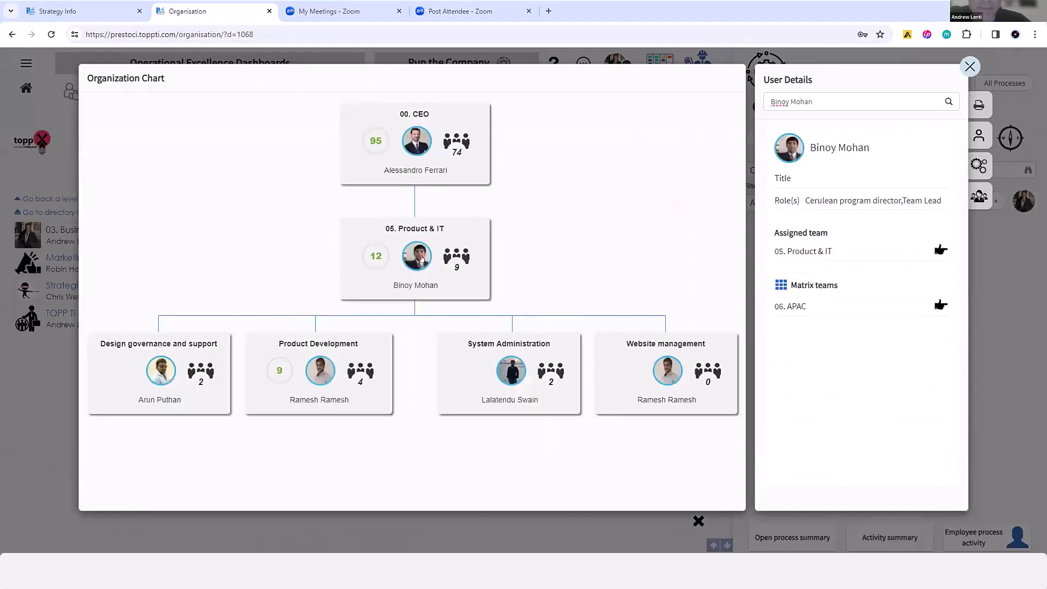
click(939, 250)
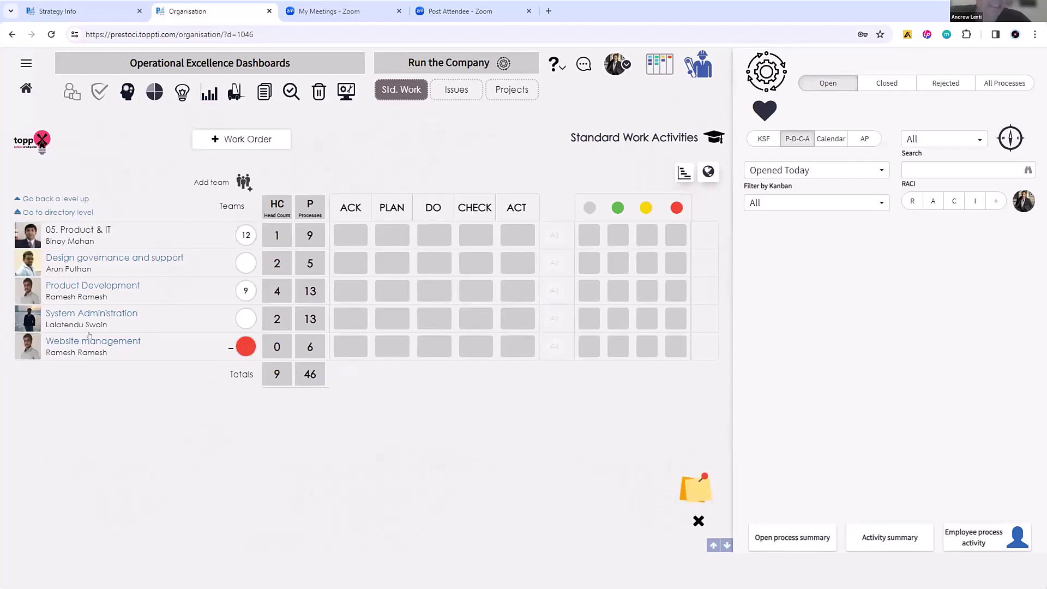
View the roles organization chart of the 05. Product & IT team and close it
click(27, 235)
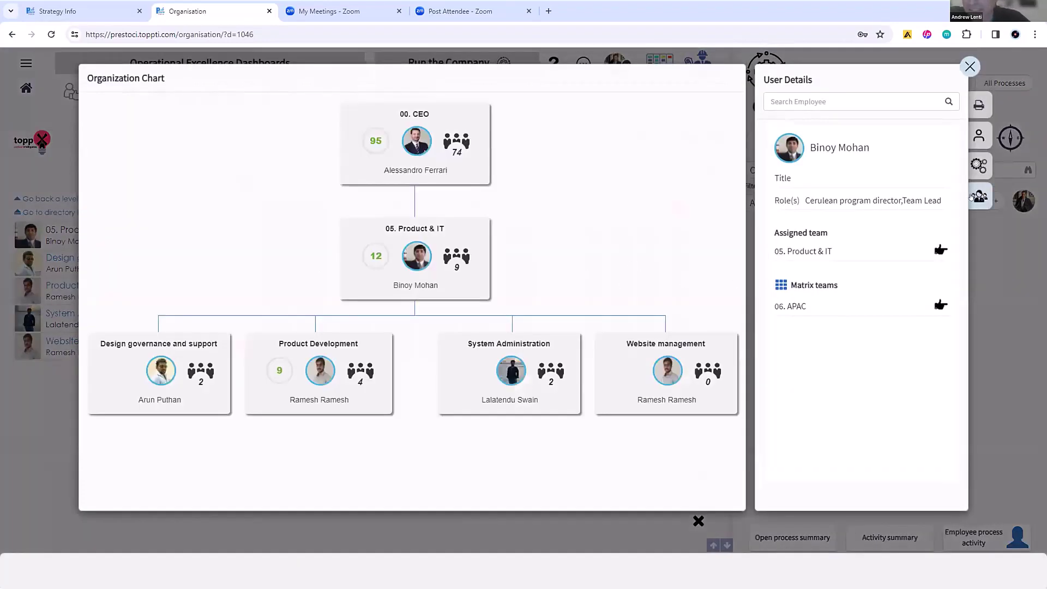
click(848, 256)
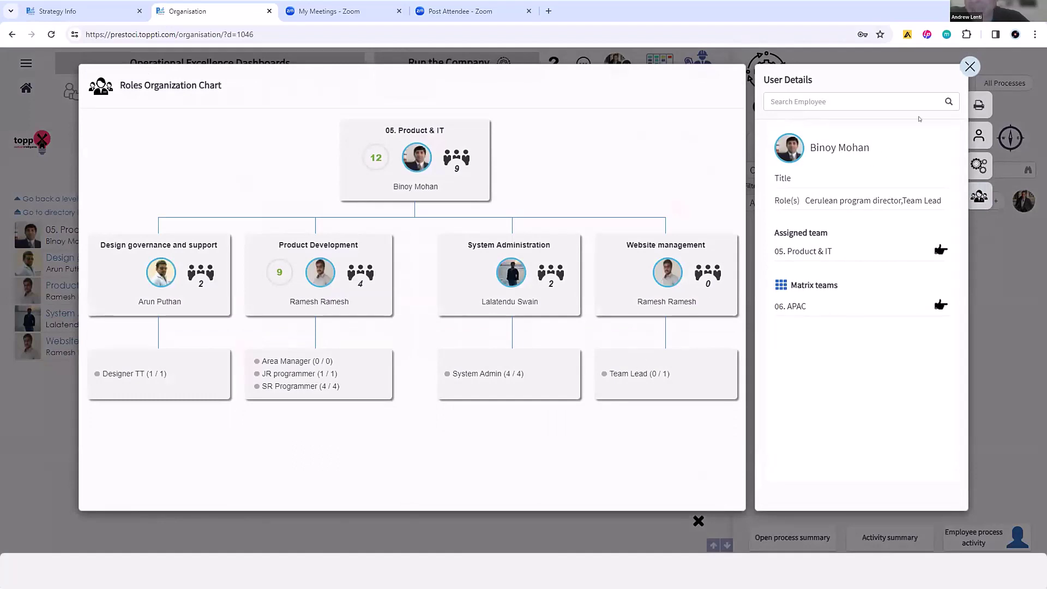
click(968, 66)
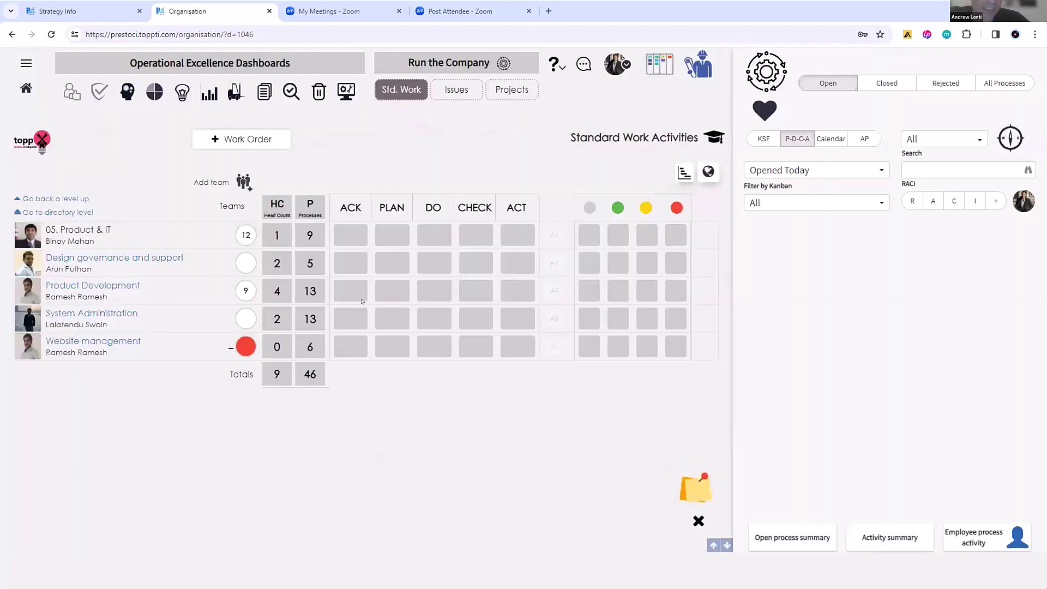
click(276, 351)
Go to Teams management and show the Roles & Responsibilities of the Website management team
click(25, 64)
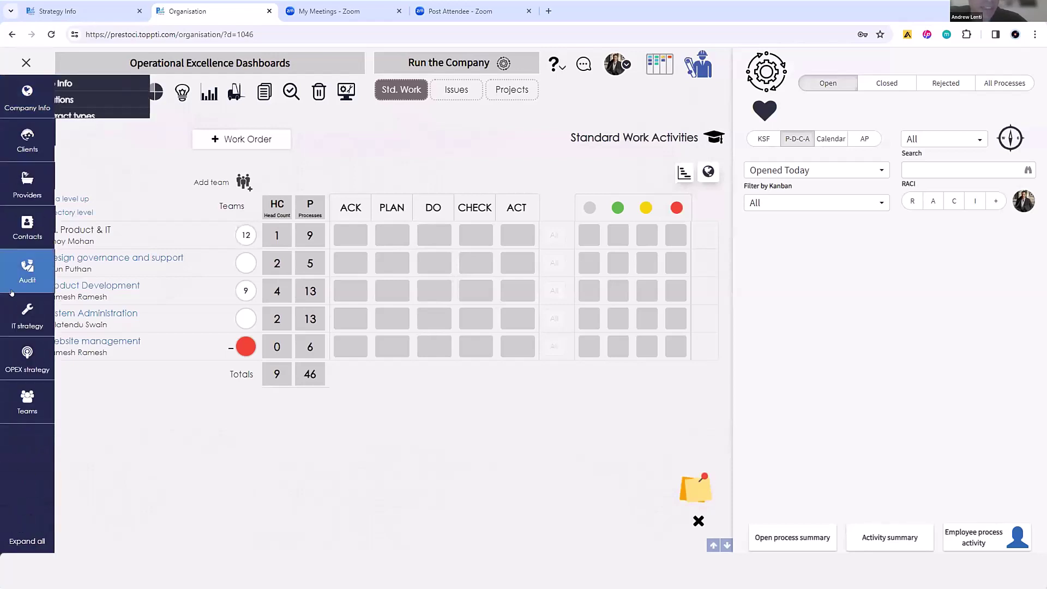
mouse_move(32, 401)
click(66, 389)
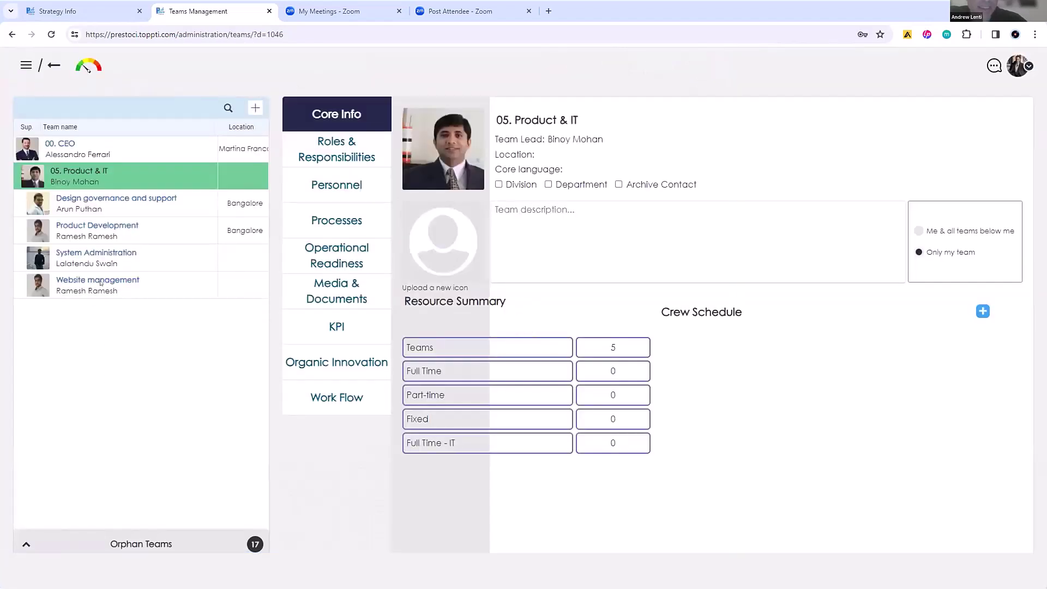
click(106, 280)
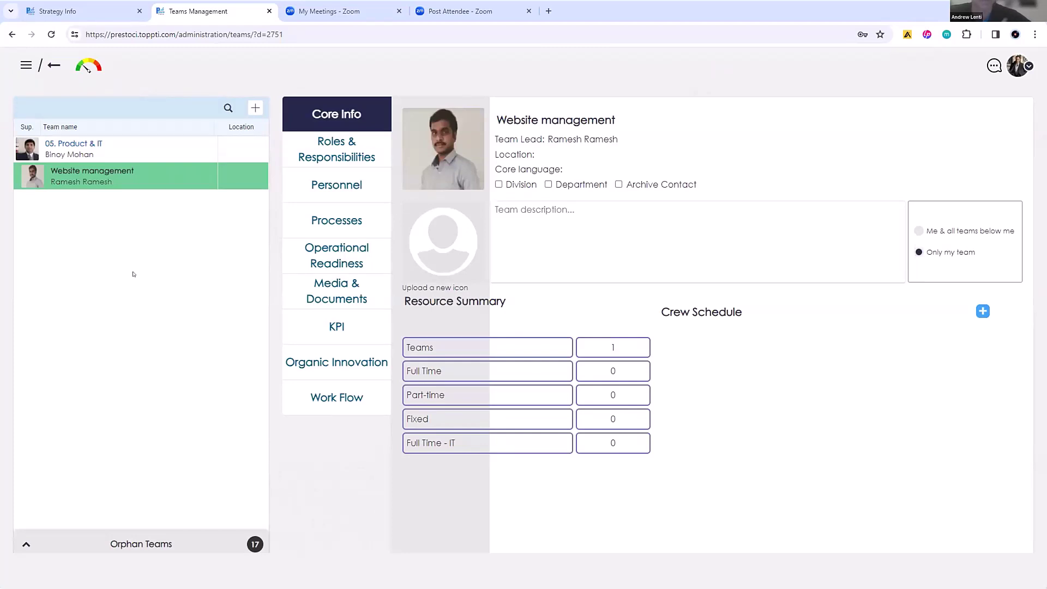
click(309, 155)
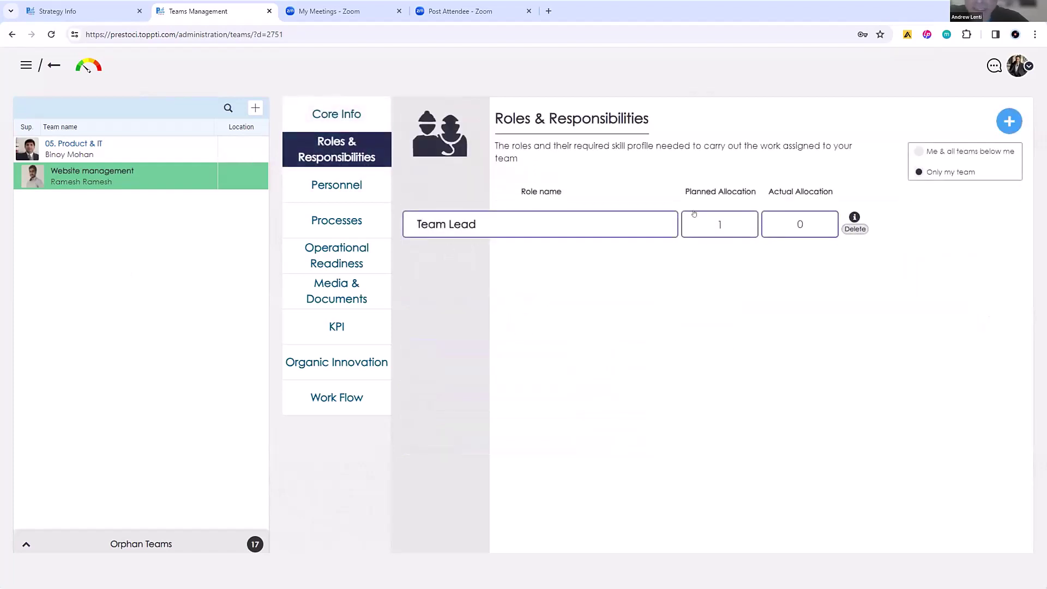
Open the Team Lead role's details and examine its tailored local name and tailored team job description
click(853, 217)
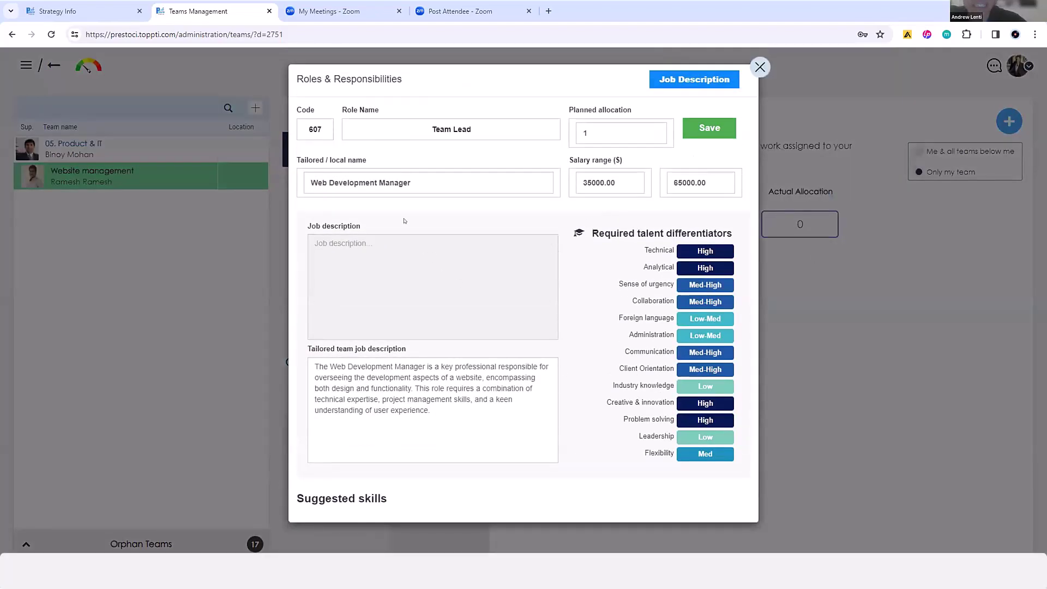
drag(415, 177, 310, 178)
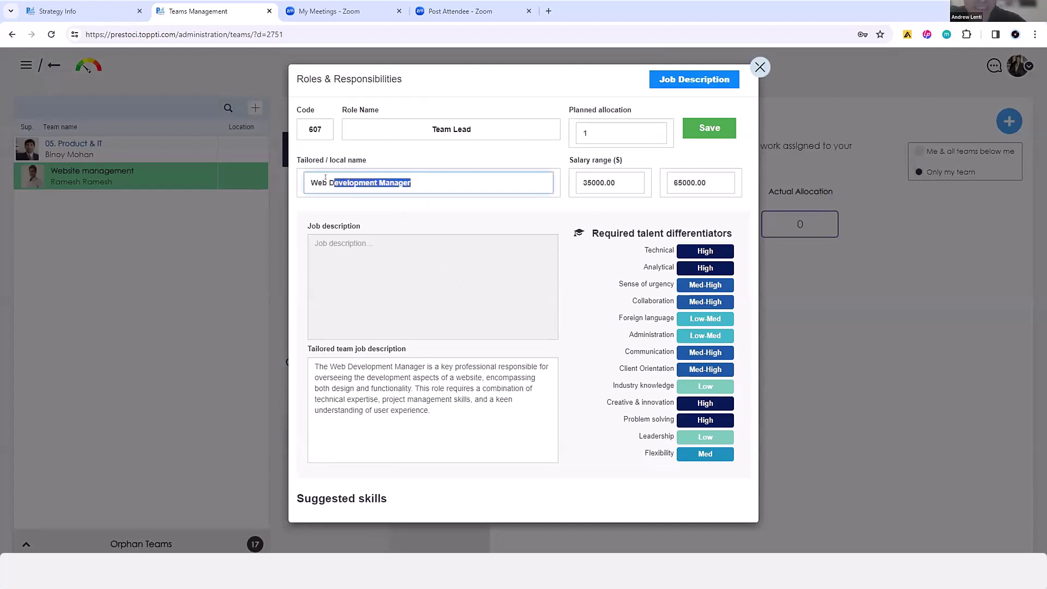
click(423, 216)
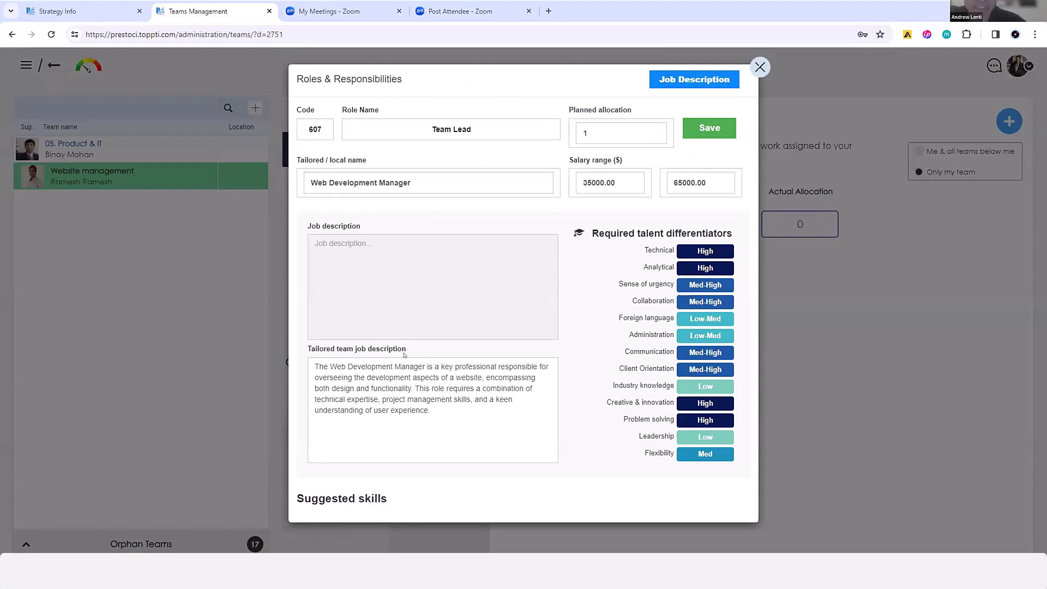
drag(439, 407, 310, 362)
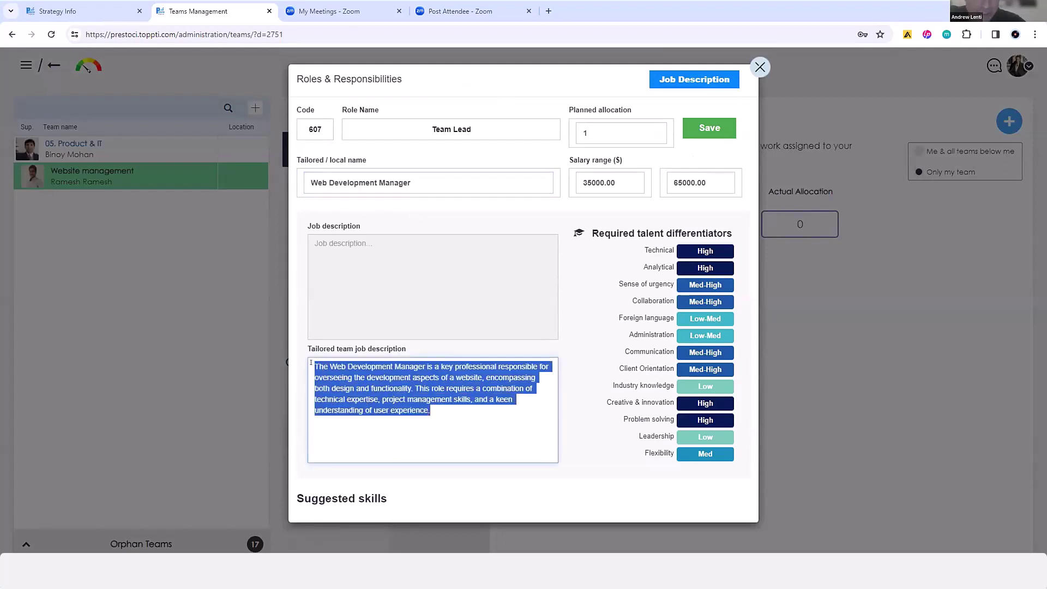
click(597, 284)
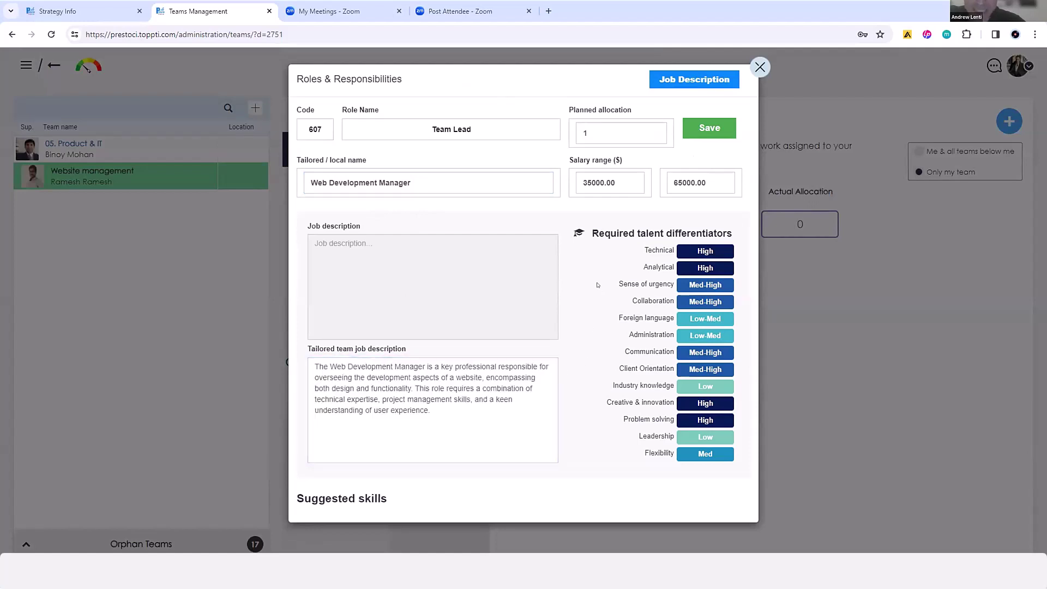
Cycle the role's Technical and Analytical talent differentiators through their rating levels back to High
click(705, 250)
click(706, 252)
click(707, 251)
click(709, 253)
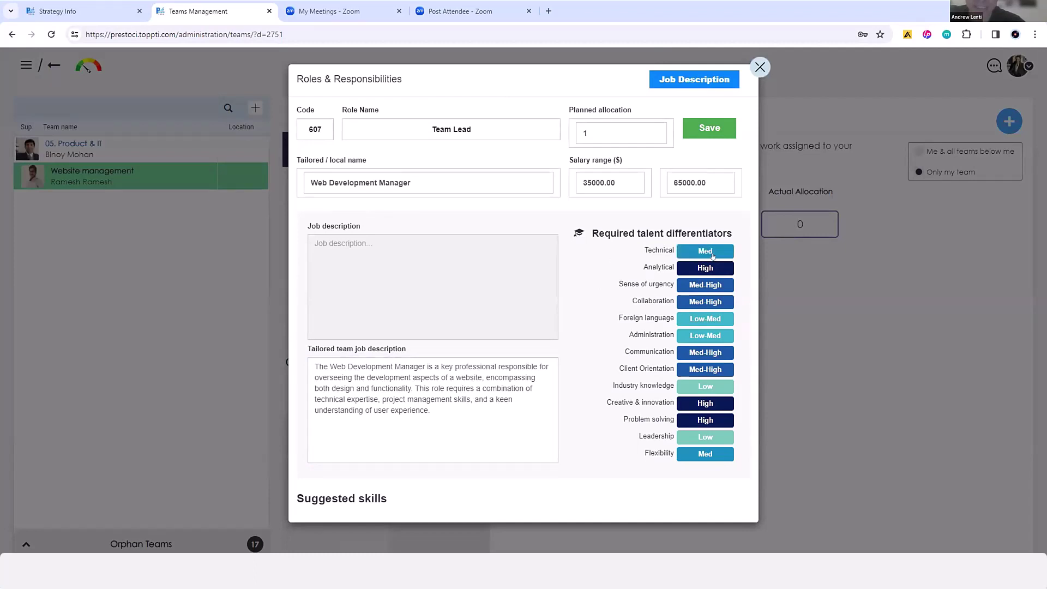
click(711, 254)
click(712, 255)
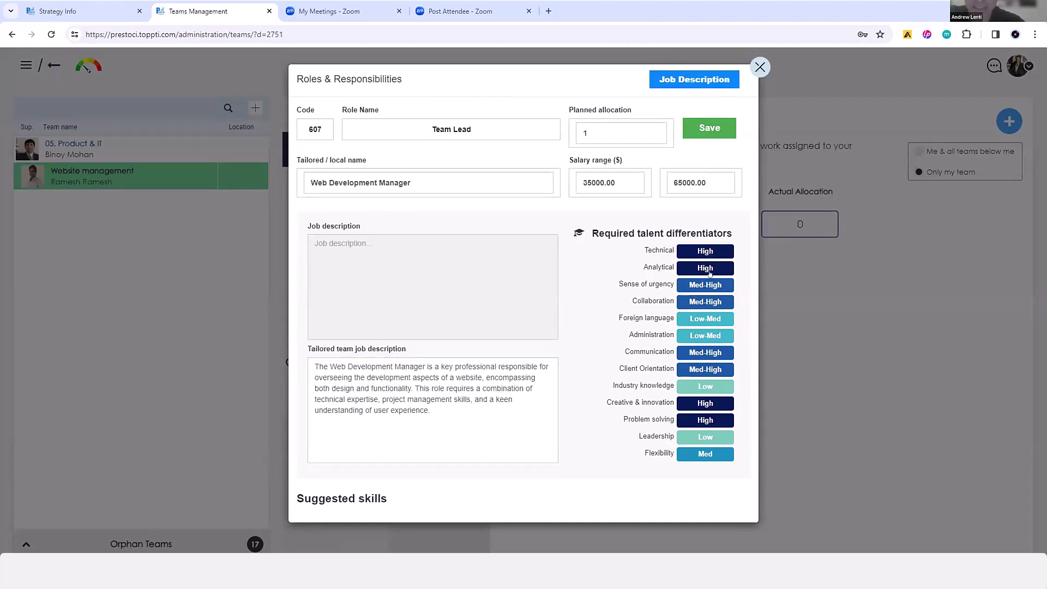
click(709, 273)
click(710, 272)
click(710, 273)
click(709, 272)
click(710, 272)
click(709, 272)
Open the Web Development Manager job description, enlarge it, read through its expectations and requirements, and close it
click(699, 82)
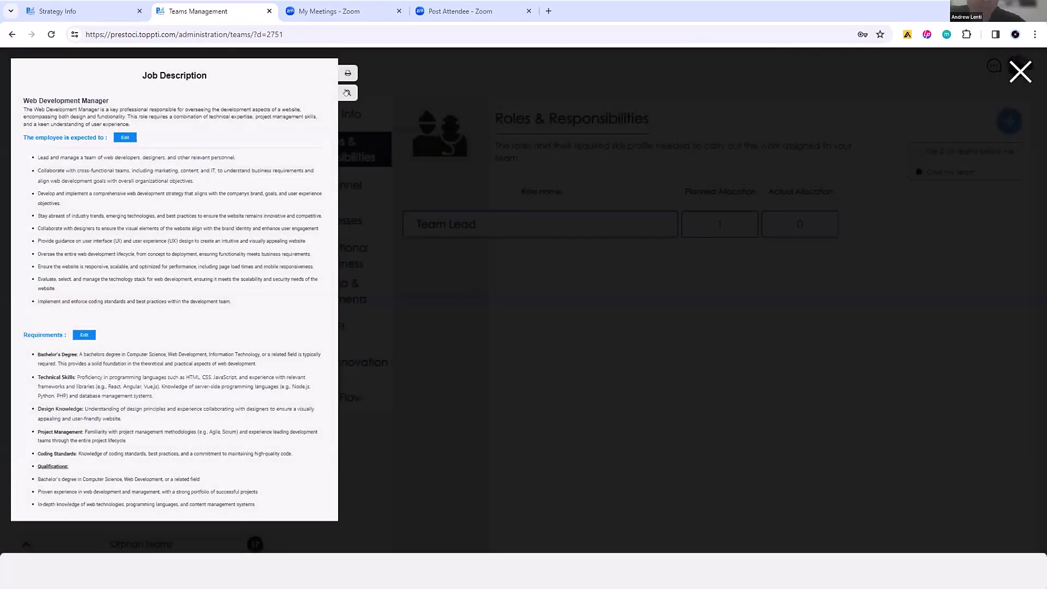
click(352, 93)
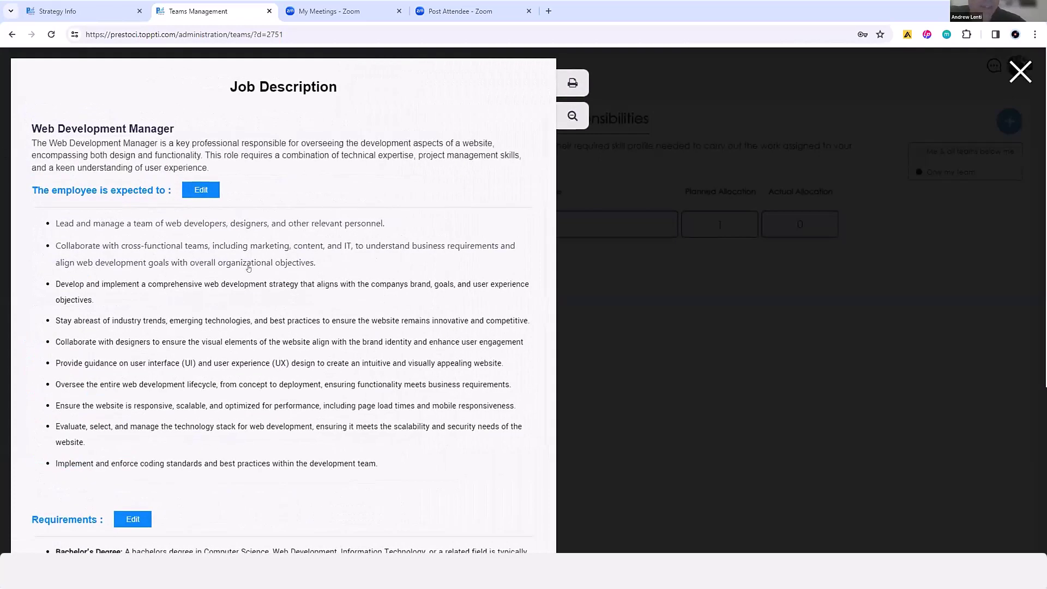
scroll(247, 277, down, 1)
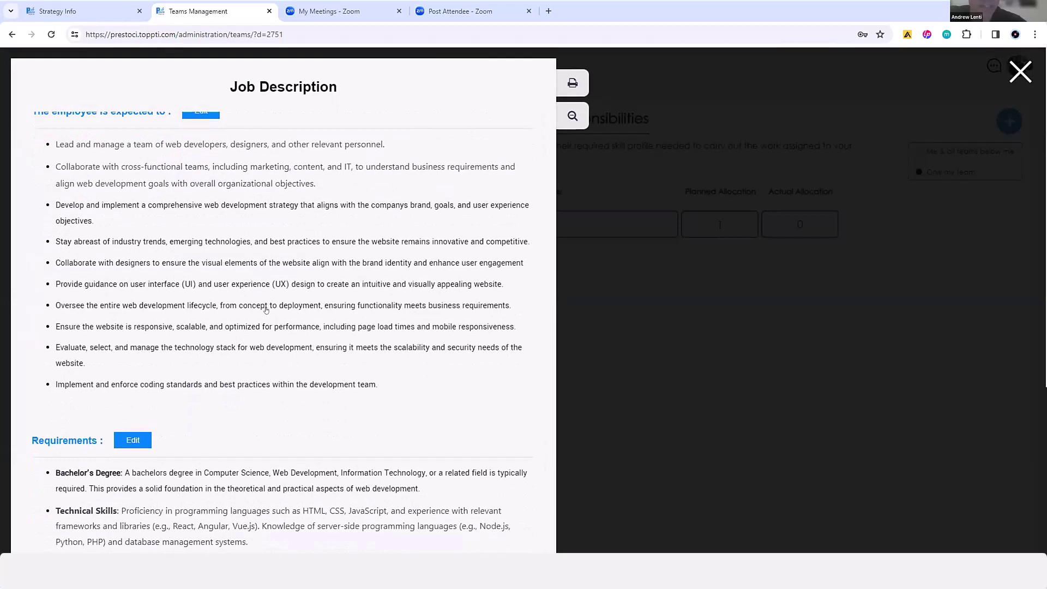
scroll(266, 306, up, 1)
click(1019, 72)
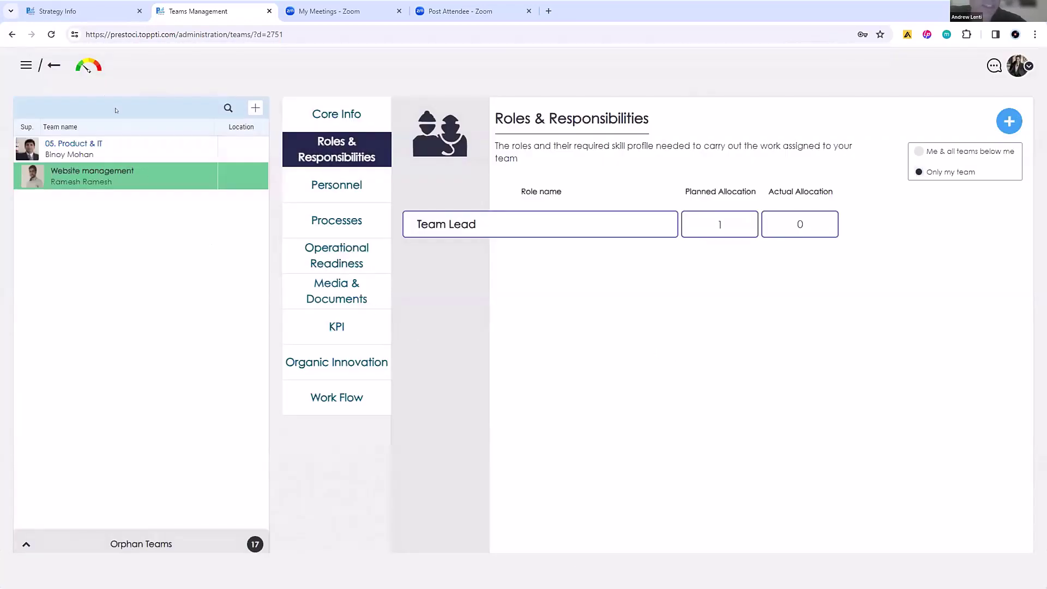
Return to the organisation dashboard at the 05. Product & IT level and open the Website management team's process list
click(89, 65)
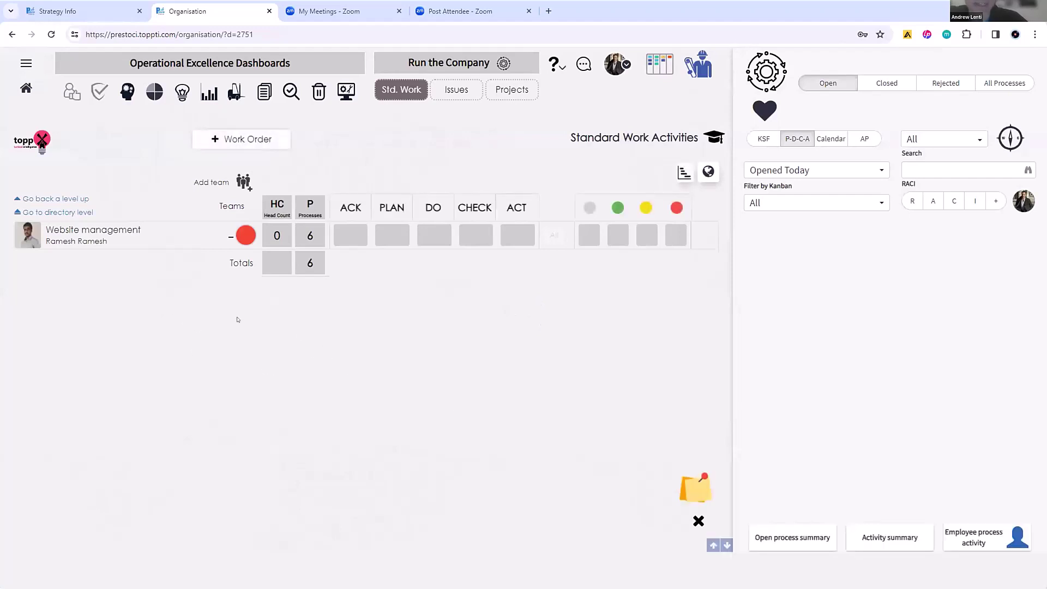
click(55, 198)
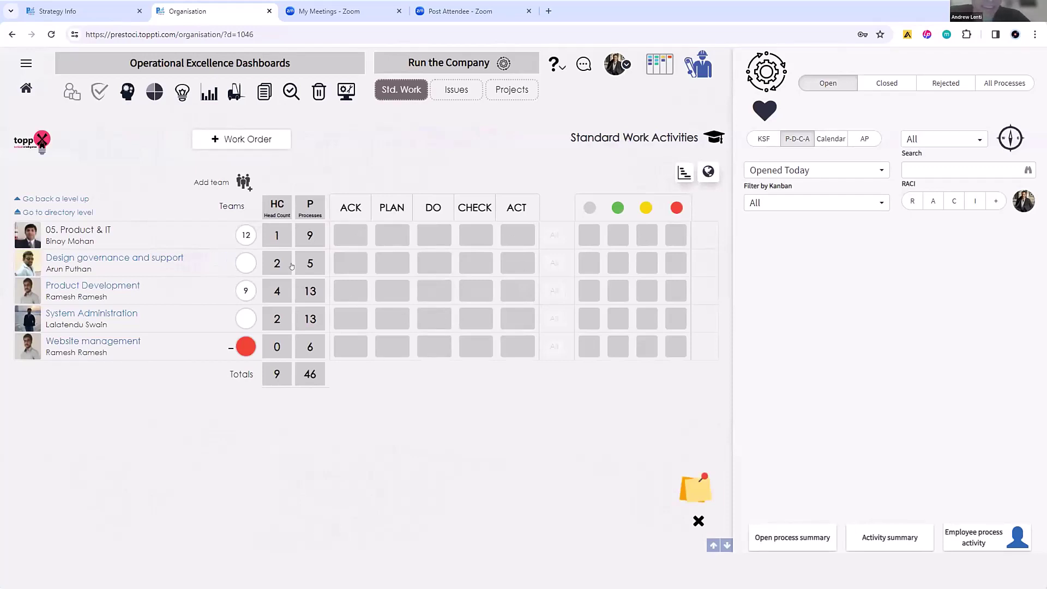
click(309, 348)
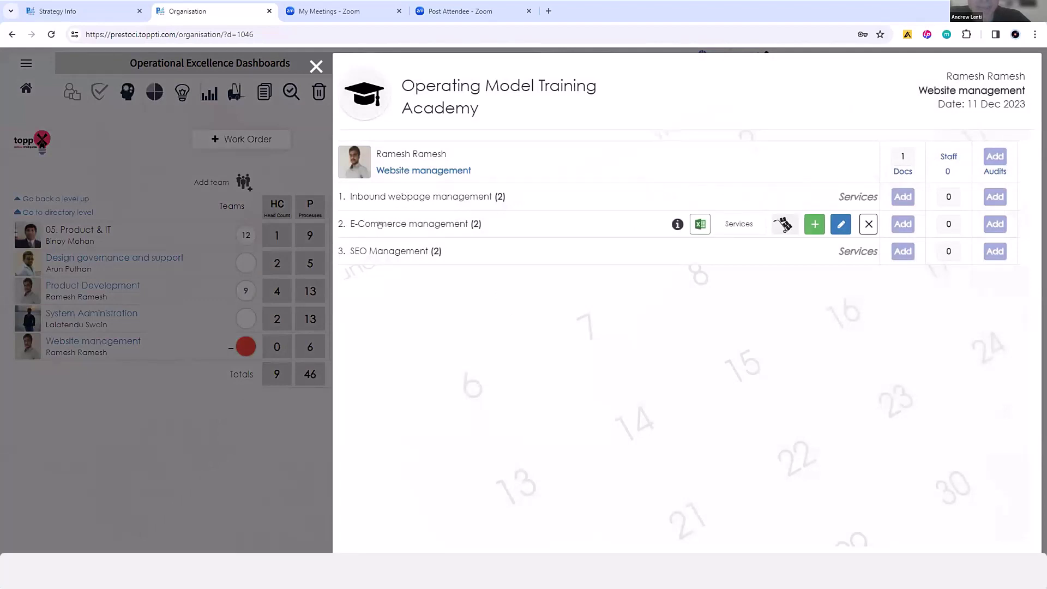
Expand Inbound webpage management, E-Commerce management and SEO Management to view their sub-processes, and close the process list
click(411, 198)
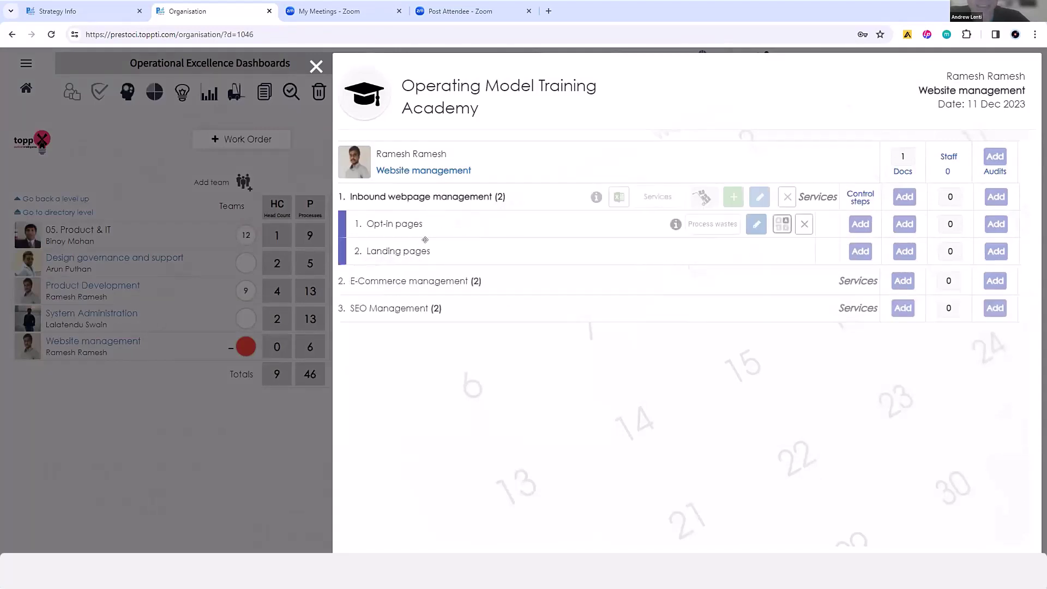
click(406, 283)
click(398, 365)
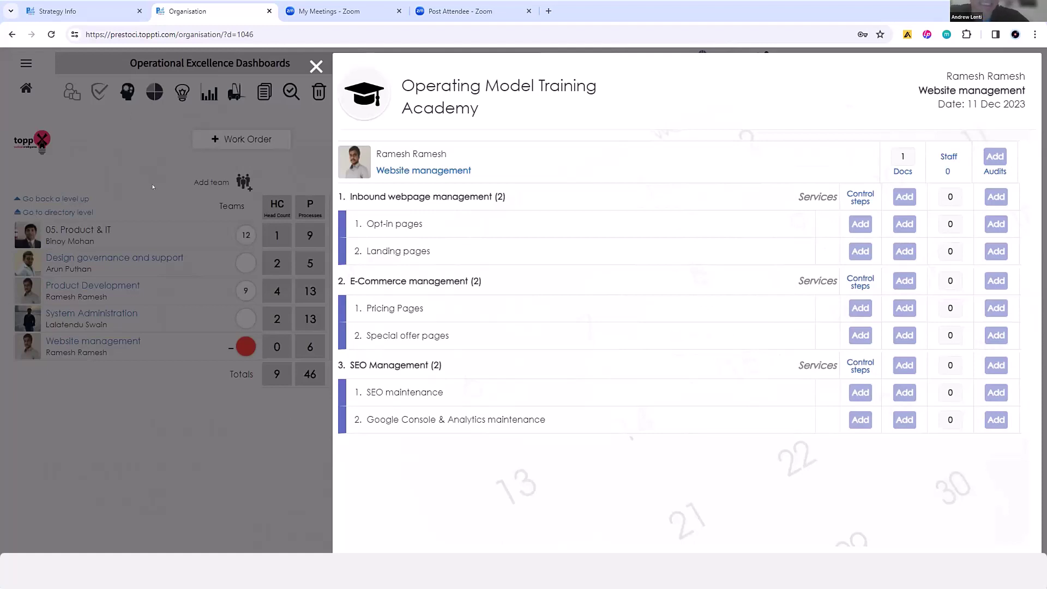
click(254, 440)
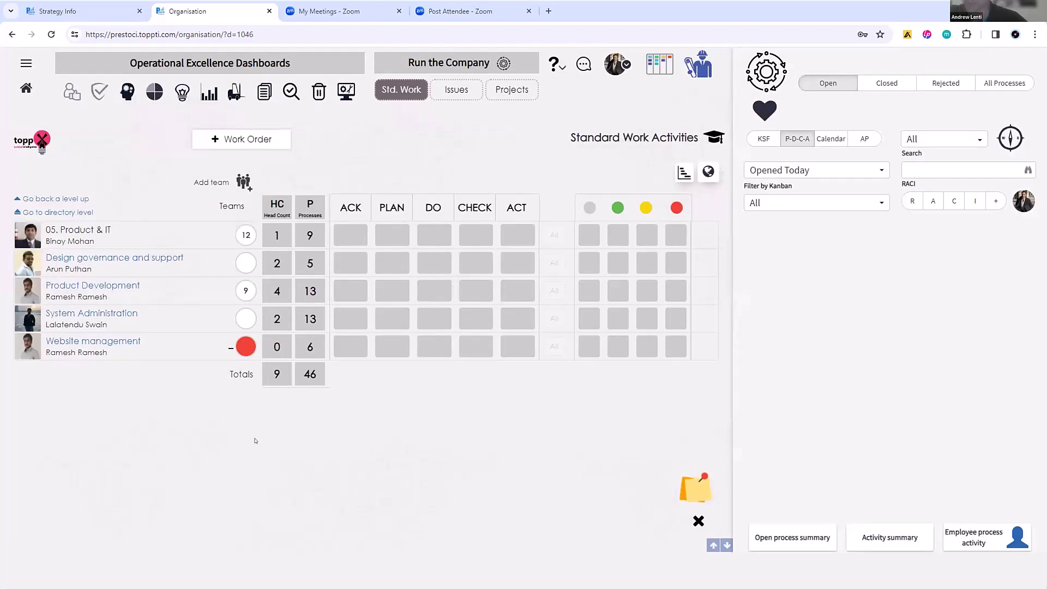
Switch to the presentation slideshow and advance to the Strategy Deployment slide with its quick note
key(alt+Tab)
key(alt+Tab)
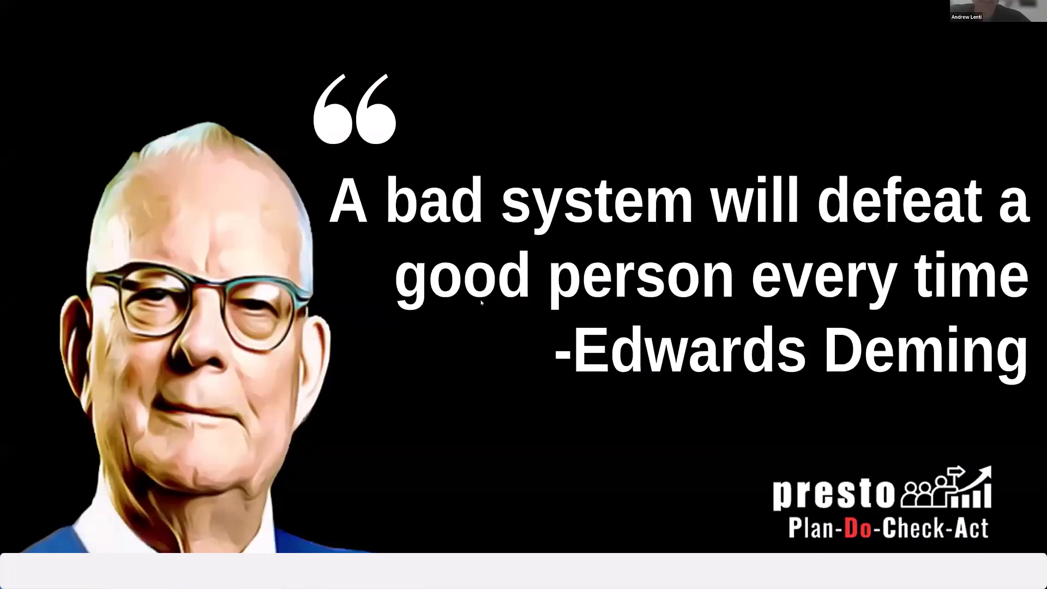
key(Right)
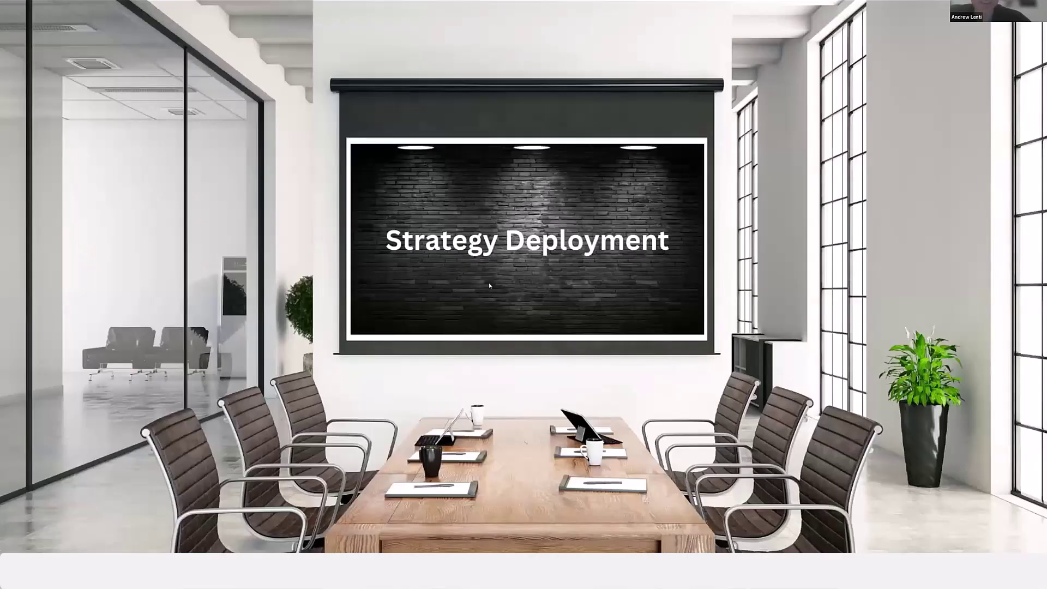
key(Right)
Return to the organisation dashboard in the browser, view the list of strategic priorities, and close it
key(alt+Tab)
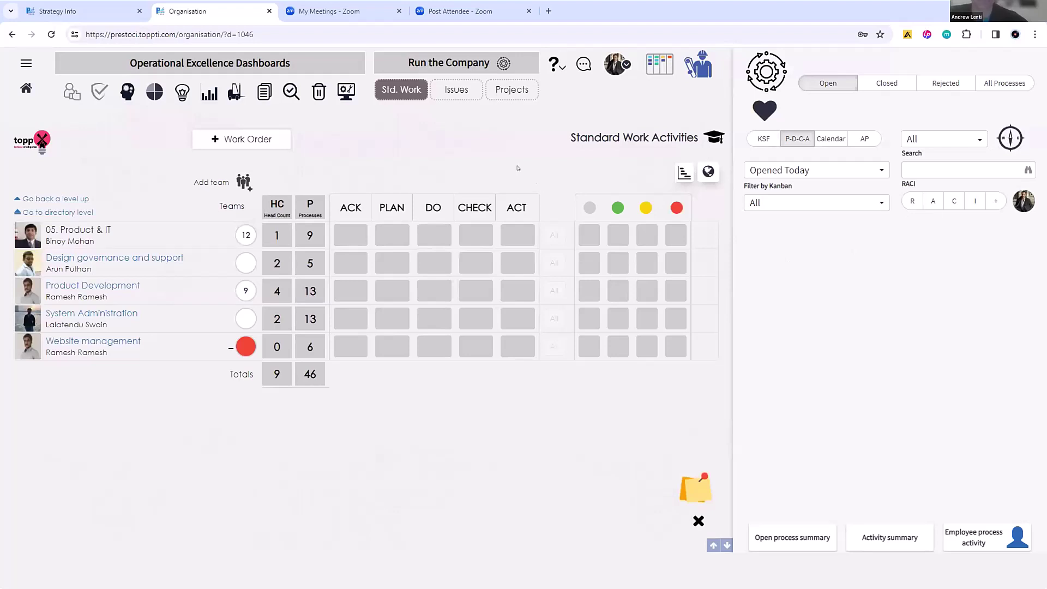
click(1010, 135)
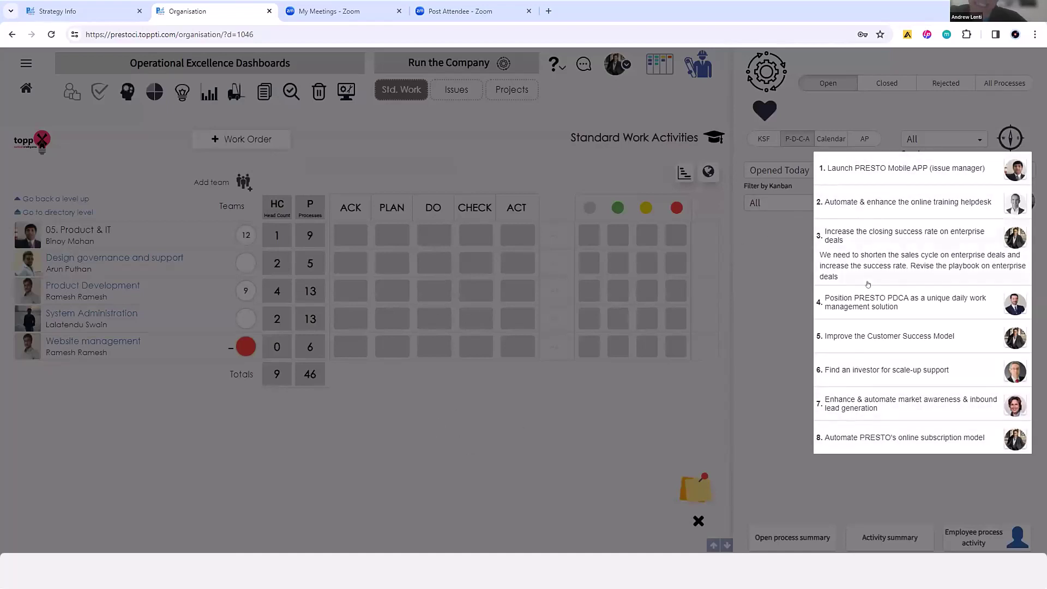
click(369, 432)
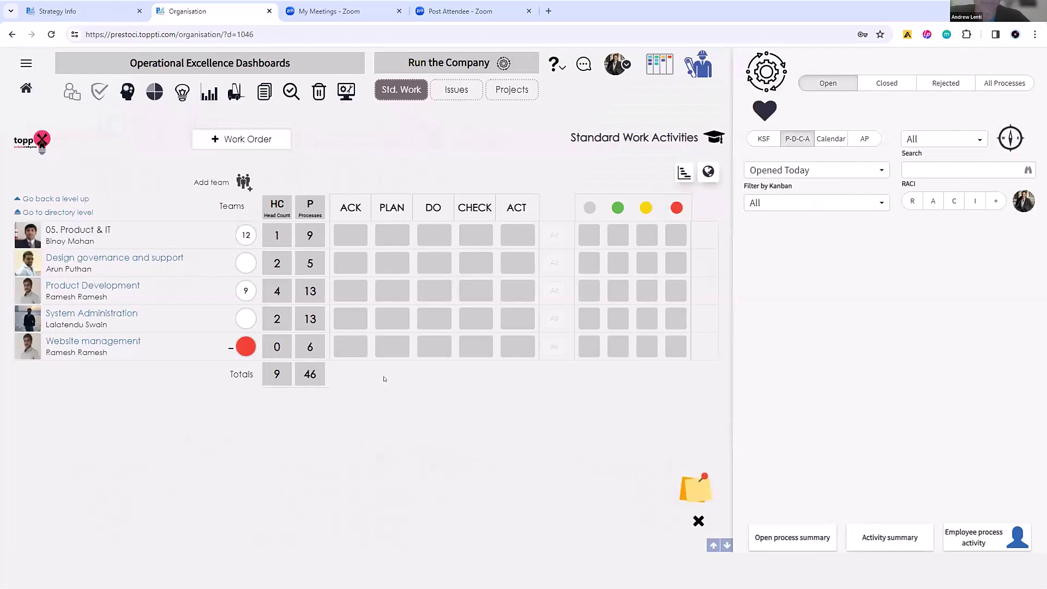
Switch to the slideshow and advance past Daily Work Management to the Peter Drucker quote
key(alt+Tab)
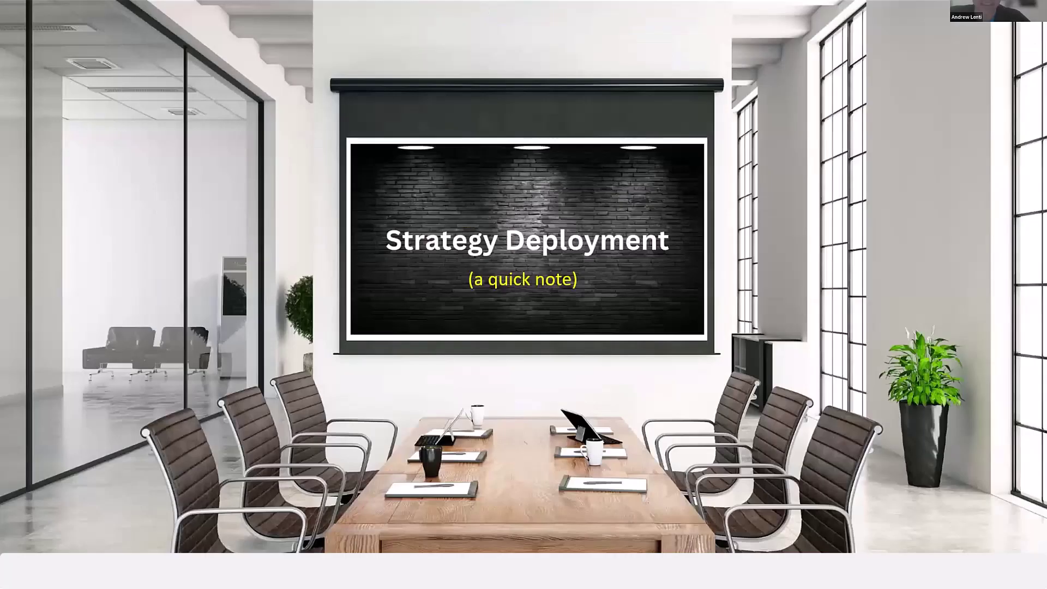
key(Right)
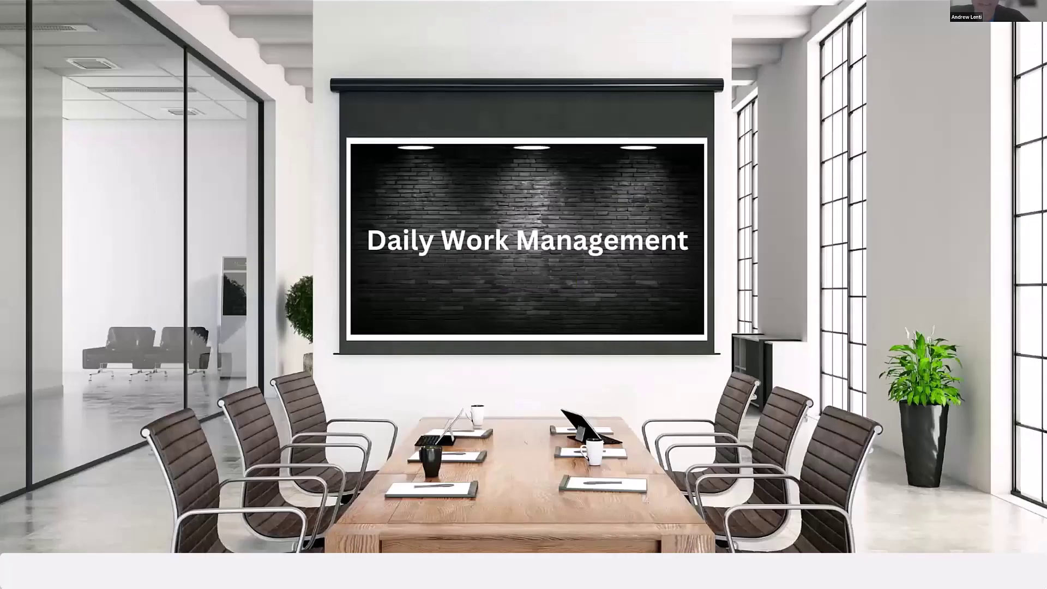
key(Right)
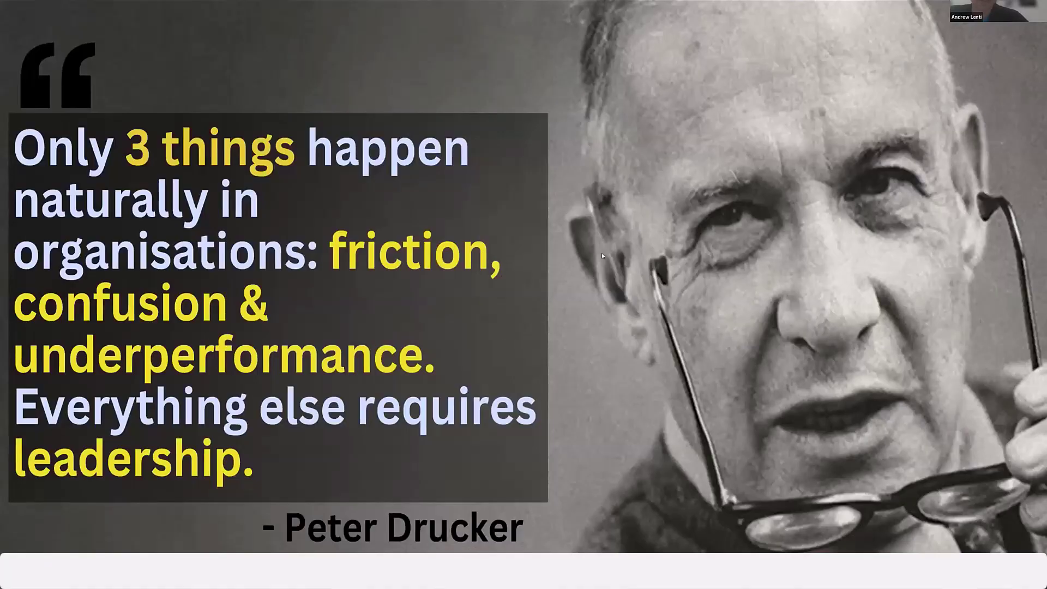
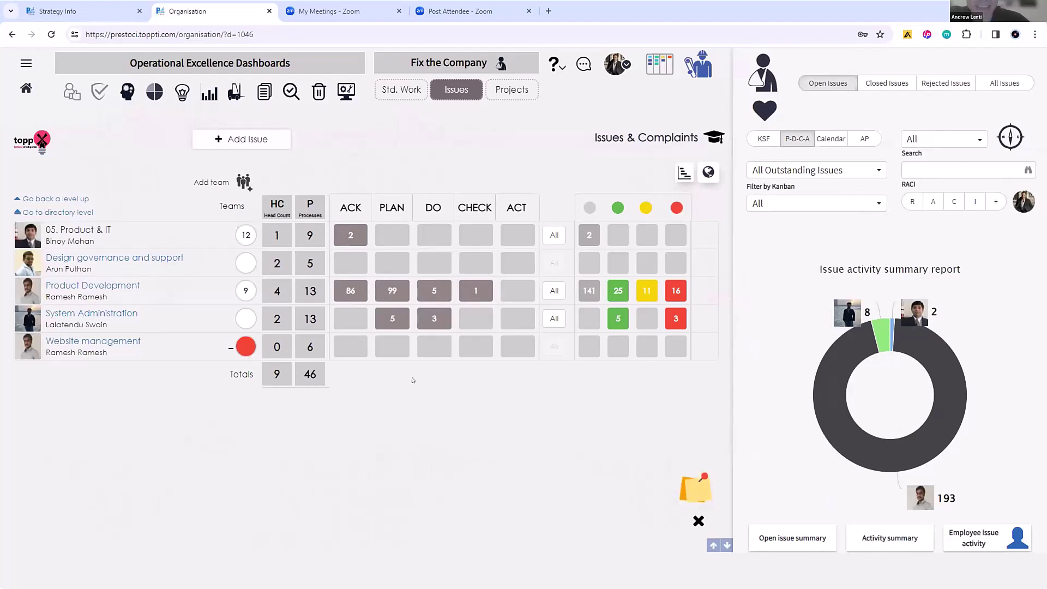
Filter the dashboard's Issues & Complaints to Opened Today
click(789, 172)
click(787, 208)
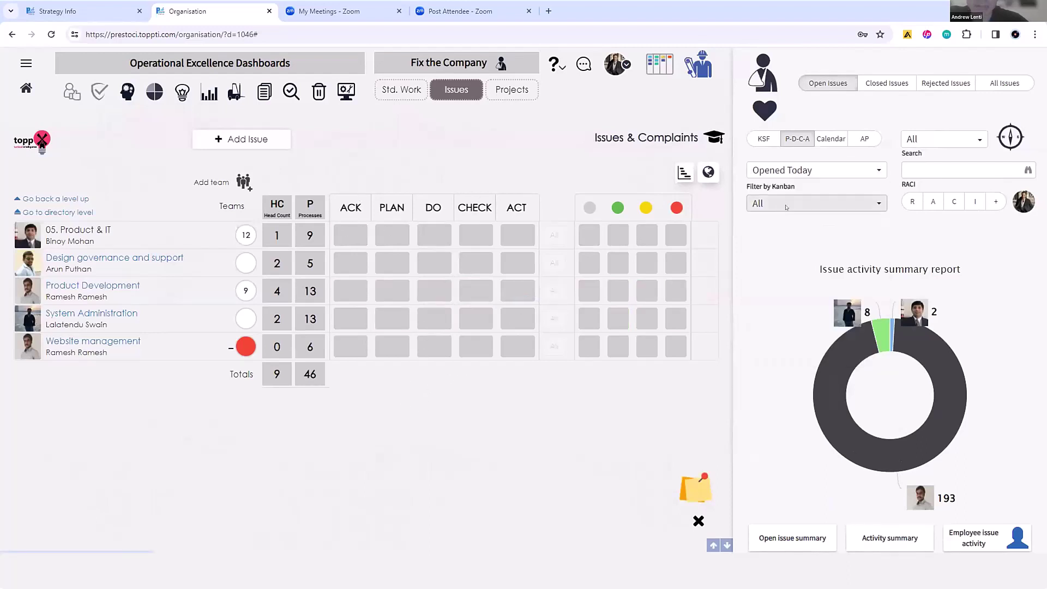
Start a new issue with the Just-Do-It Issues workflow and the Product Development leader as its owner
click(246, 138)
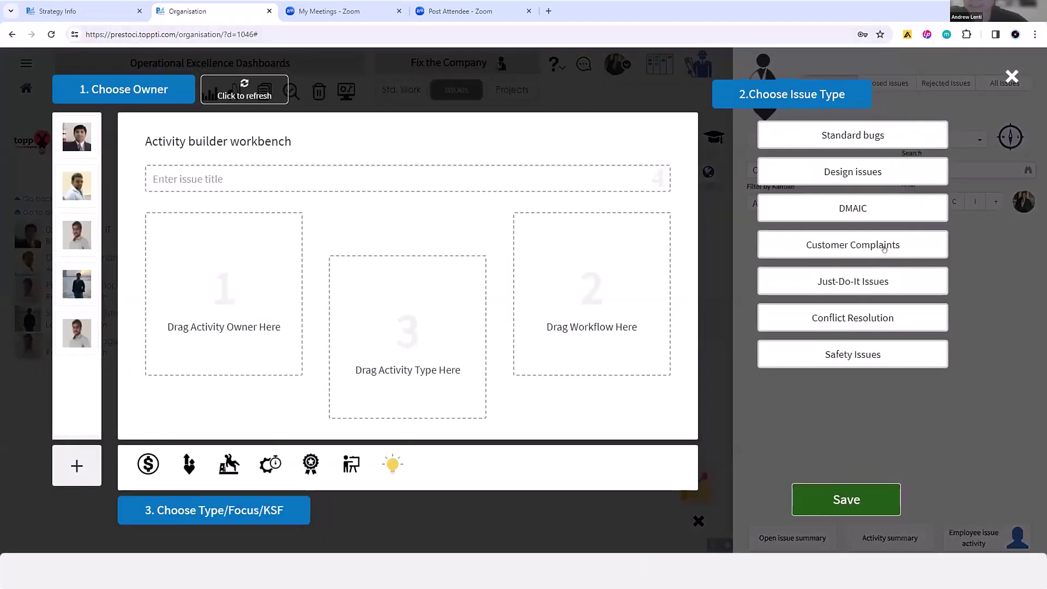
drag(883, 248, 919, 244)
drag(877, 283, 699, 266)
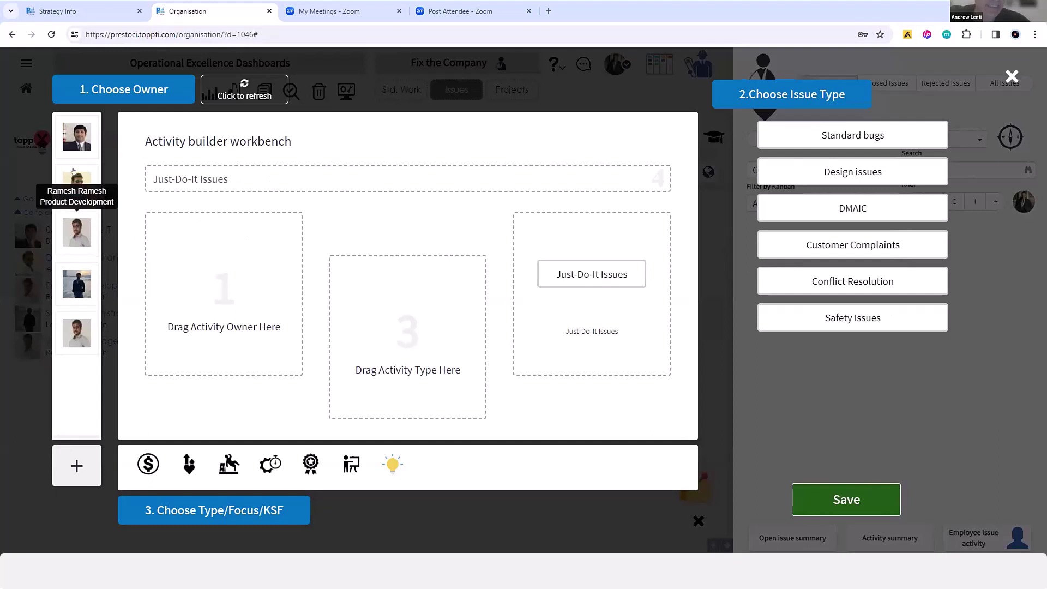
drag(76, 179, 229, 261)
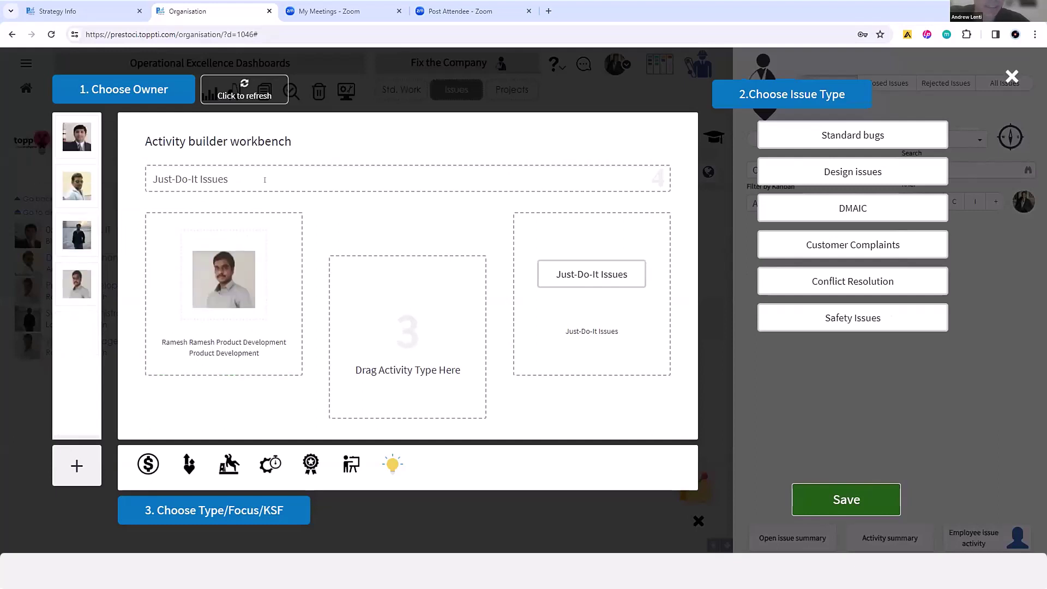
Title the issue "Technical Gliche -- Google Shared Drive", assign its activity type, and save it
click(264, 180)
key(ctrl+a)
text(Tech)
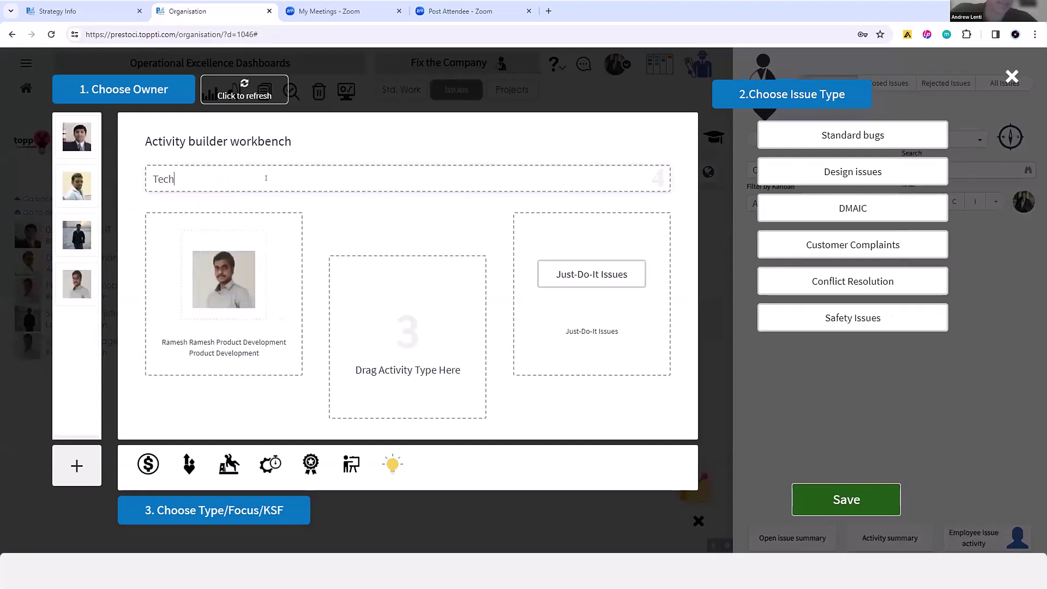
text(nical Gliche -- Googl)
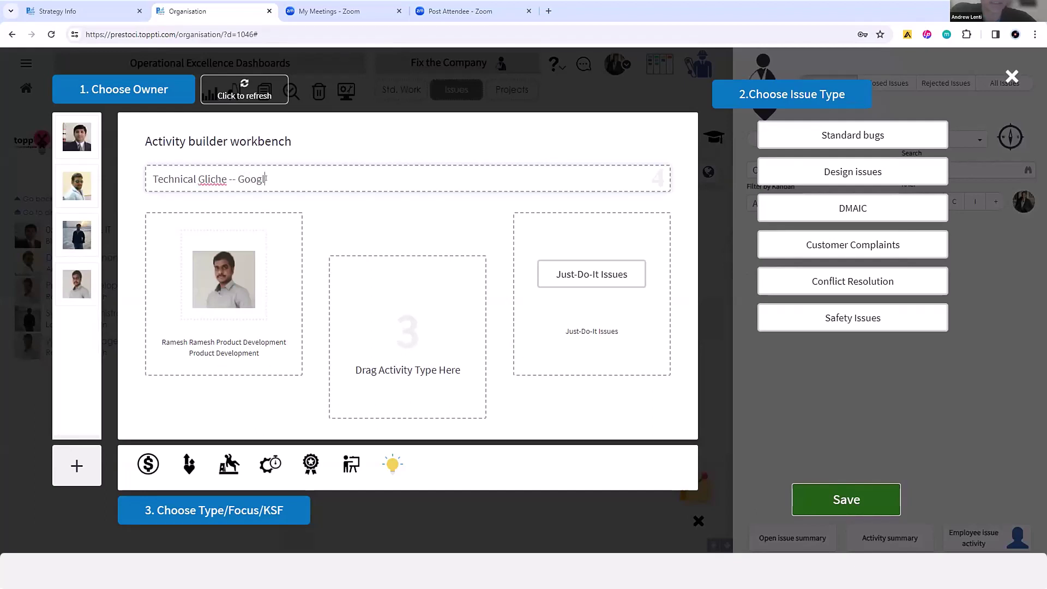
text(e Shared Drive)
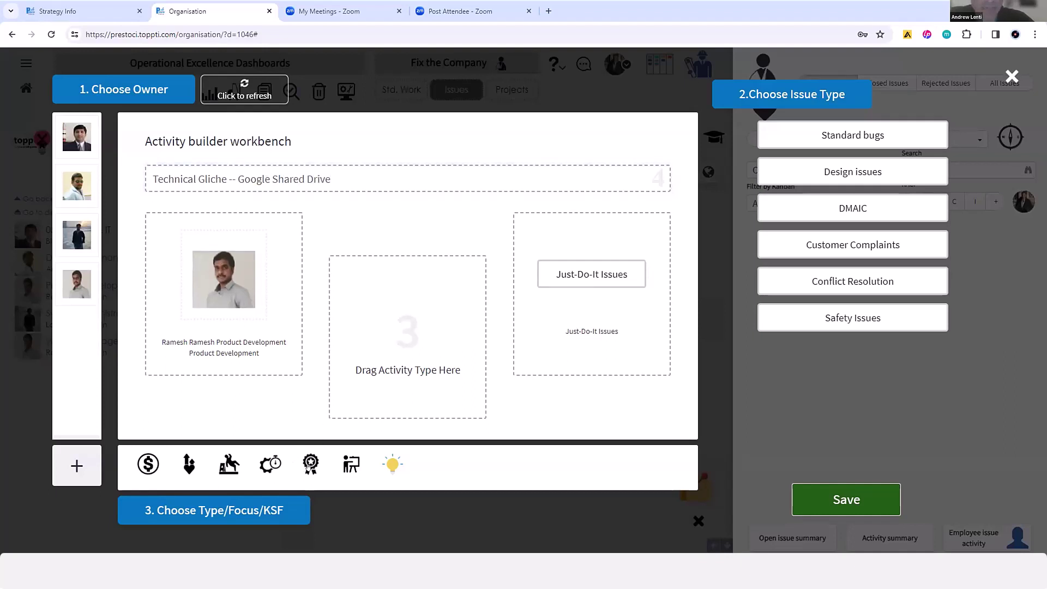
drag(310, 464, 381, 349)
drag(256, 468, 381, 344)
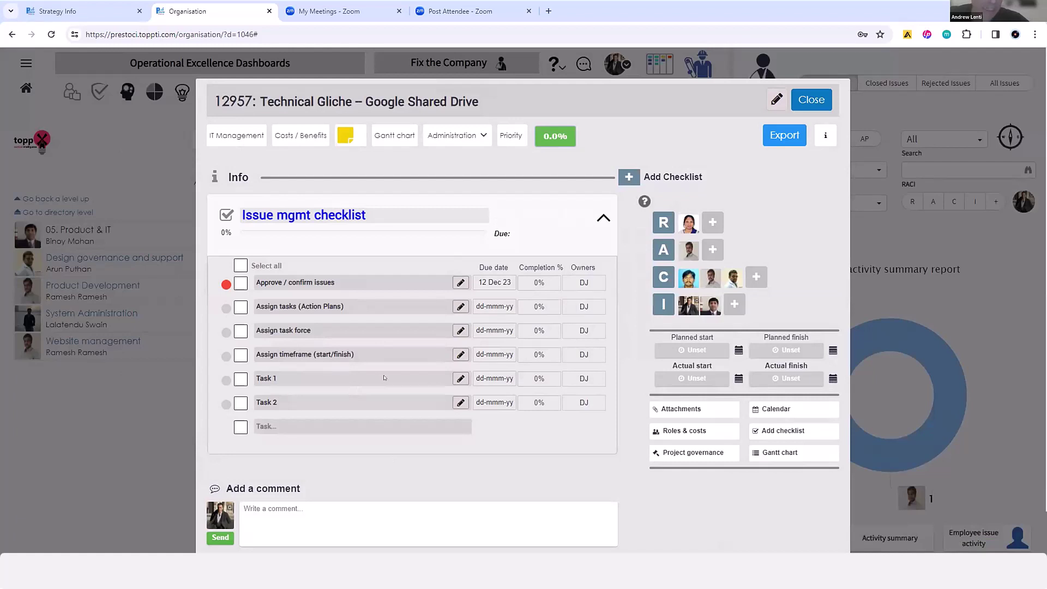
Mark Approve / confirm issues as complete, then reopen the issue at its PLAN stage from Product Development's open issues
click(239, 282)
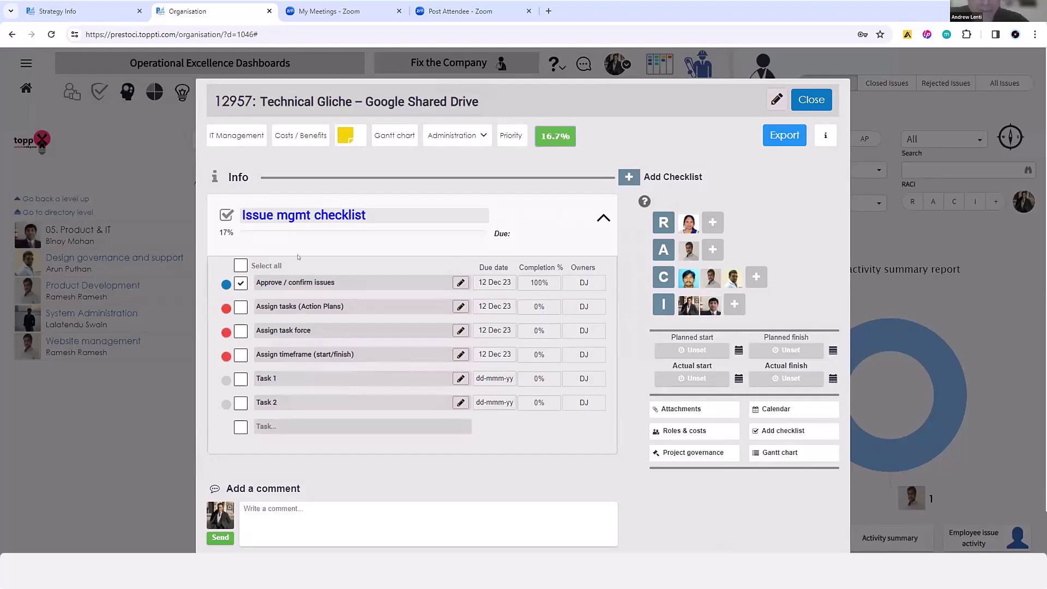
click(806, 105)
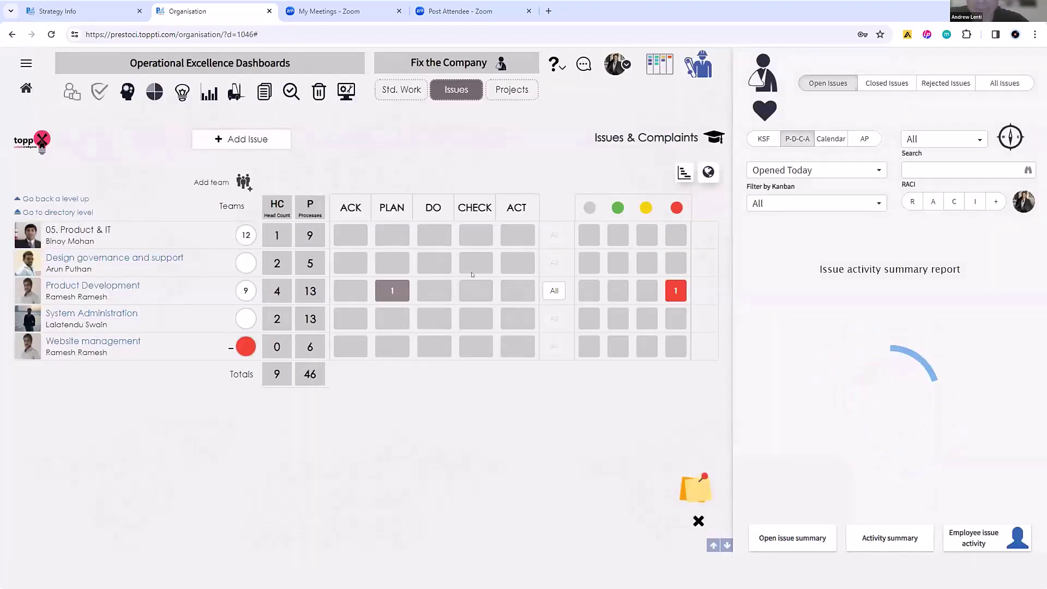
click(448, 292)
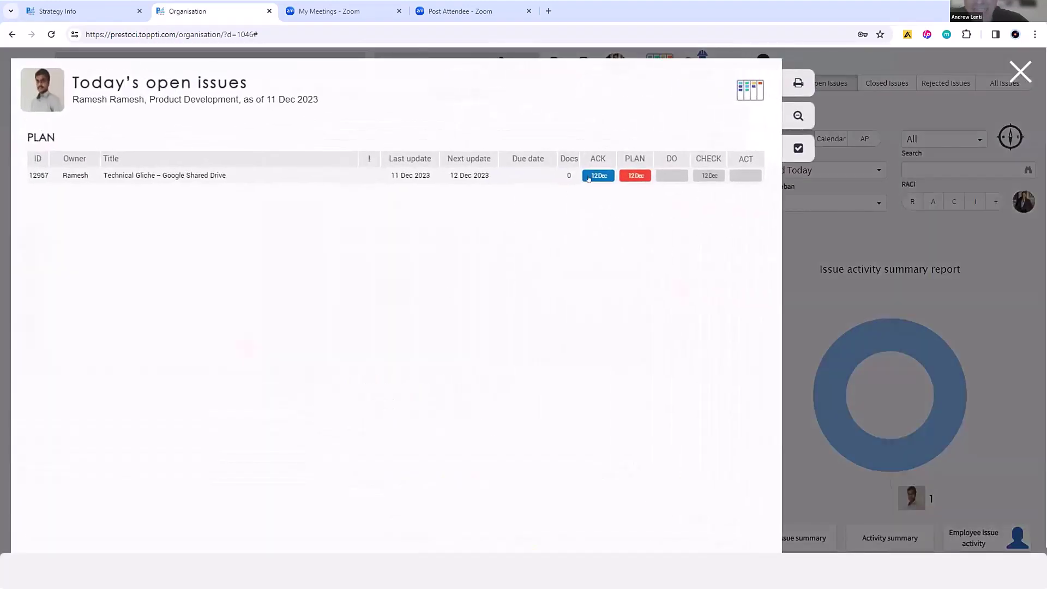
click(634, 175)
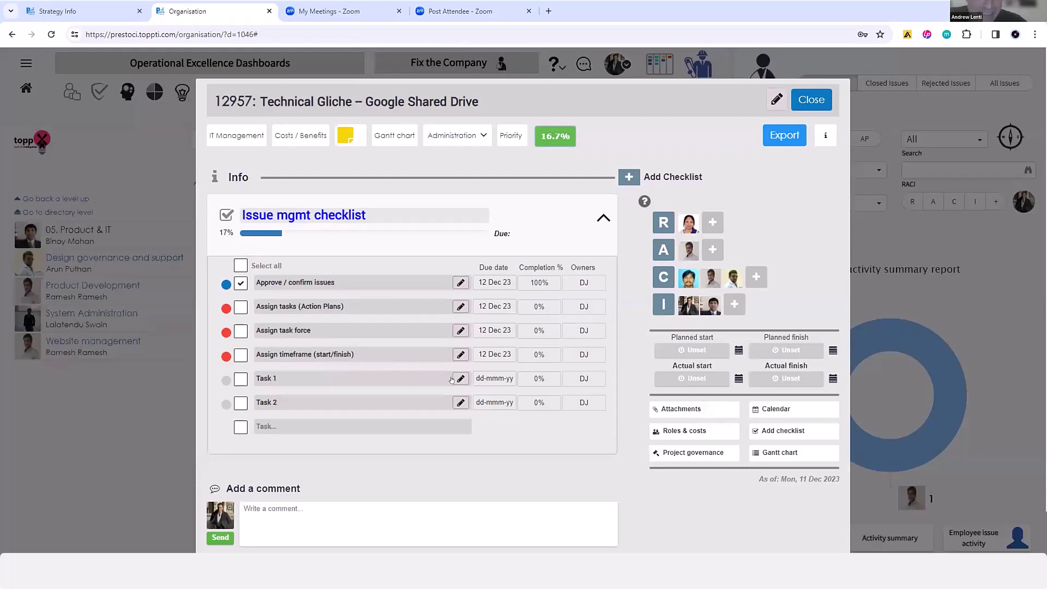
Rename Task 1 in the issue management checklist to "Identify issues"
click(460, 378)
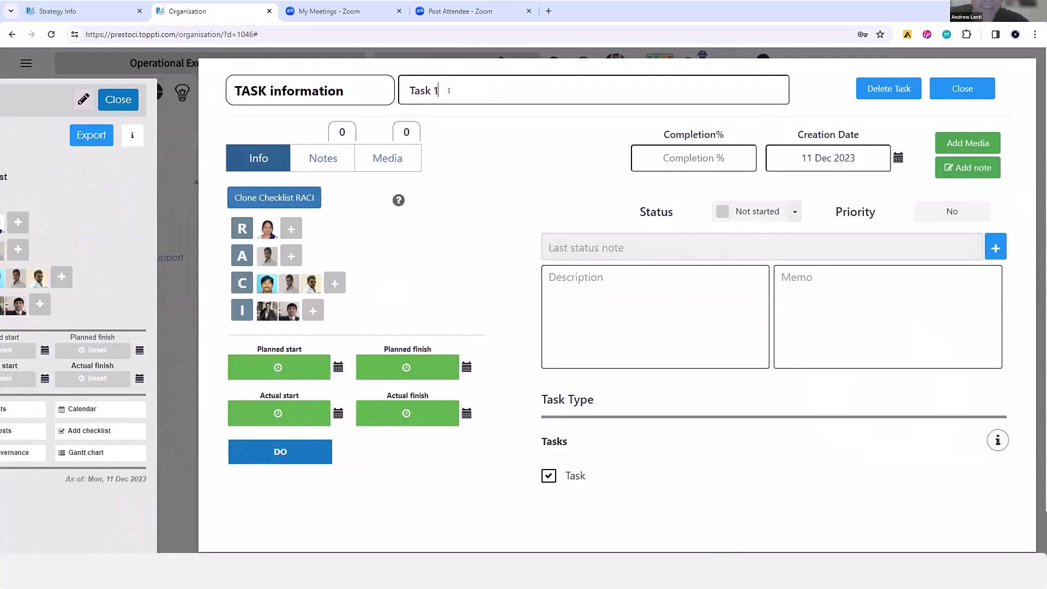
triple_click(448, 90)
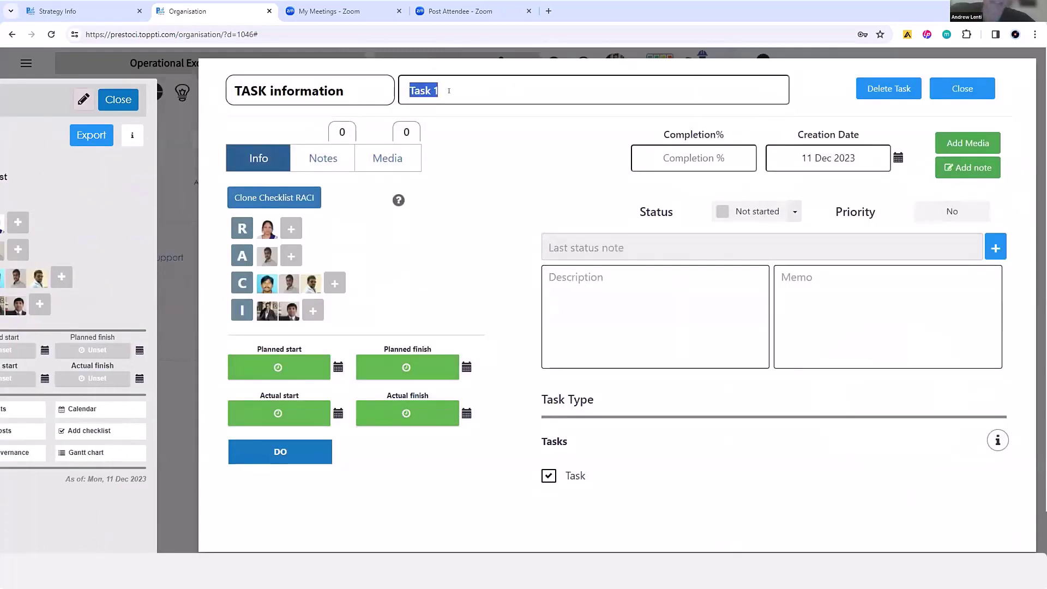
key(BackSpace)
text(Identify issues)
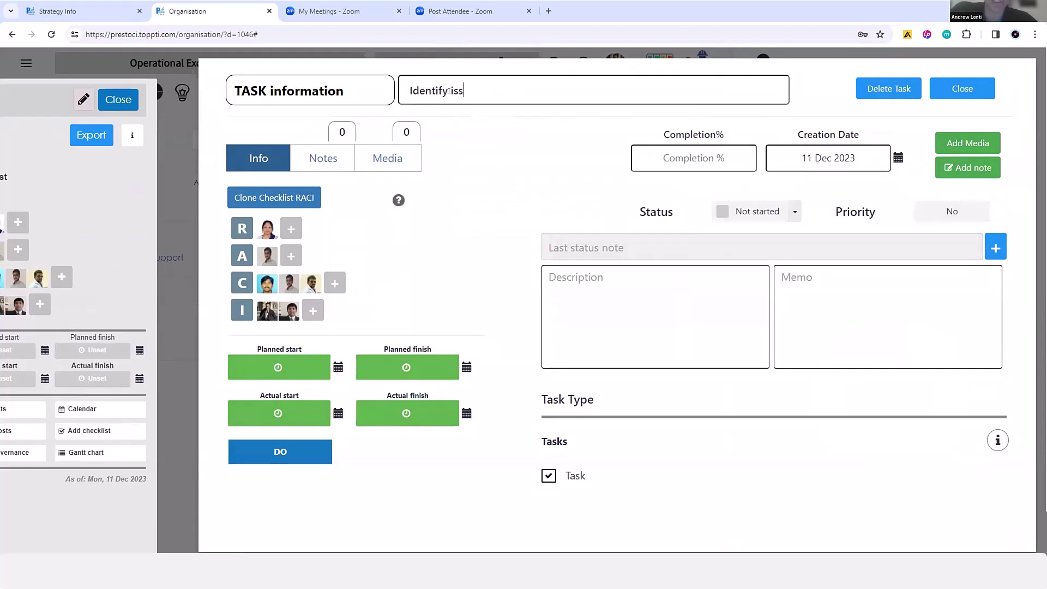
click(961, 89)
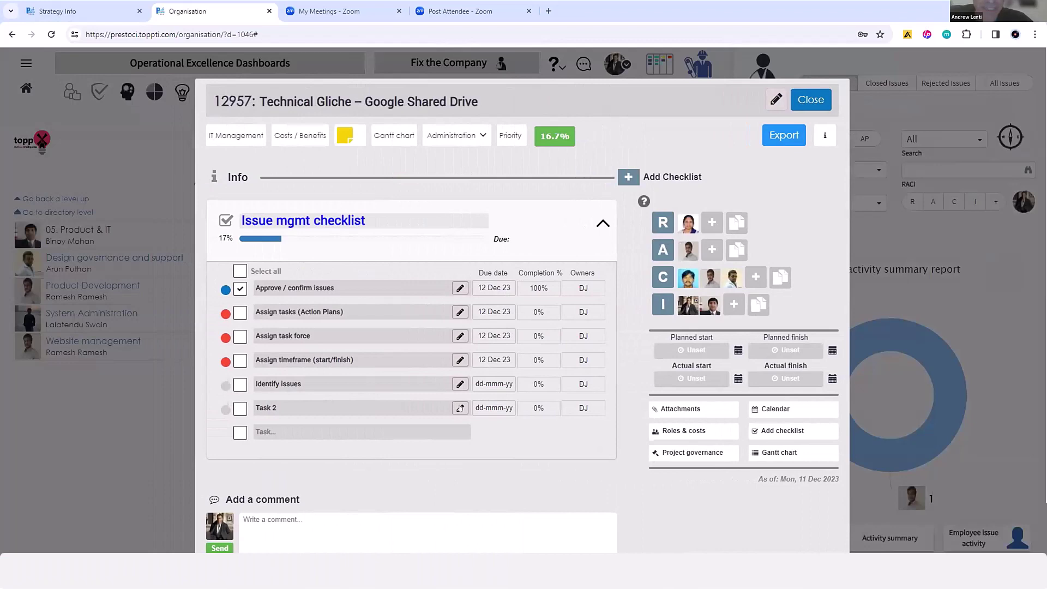
Rename Task 2 in the issue management checklist to "REsolve issue"
click(460, 408)
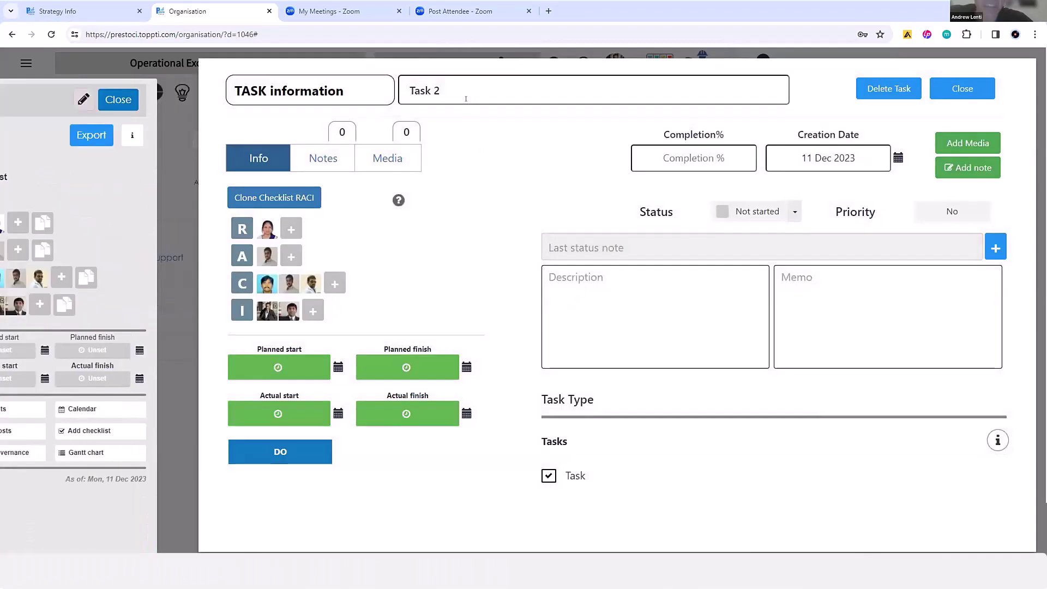
triple_click(466, 96)
text(REs)
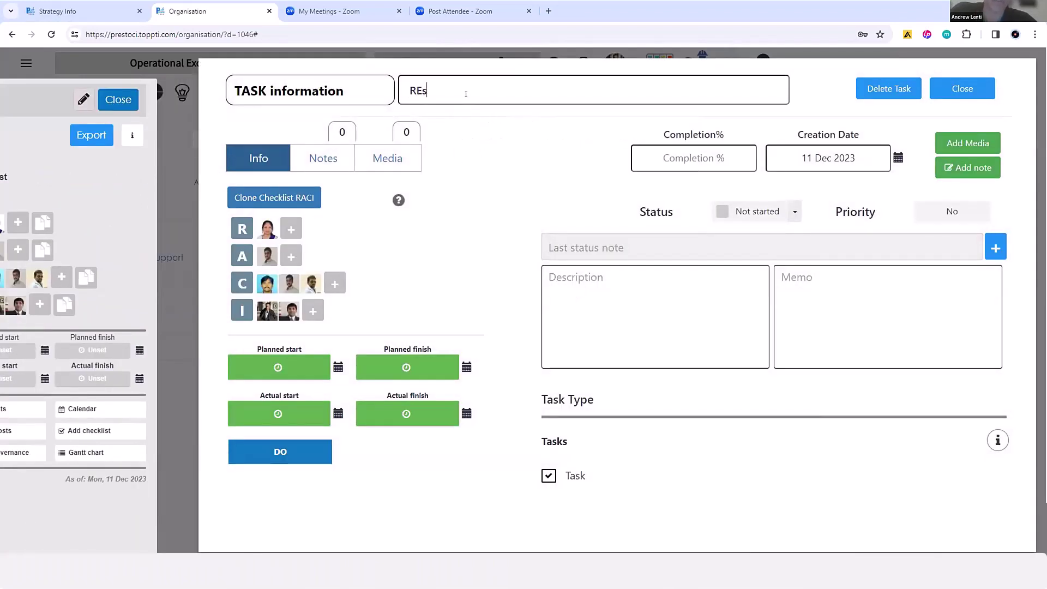
text(olpve)
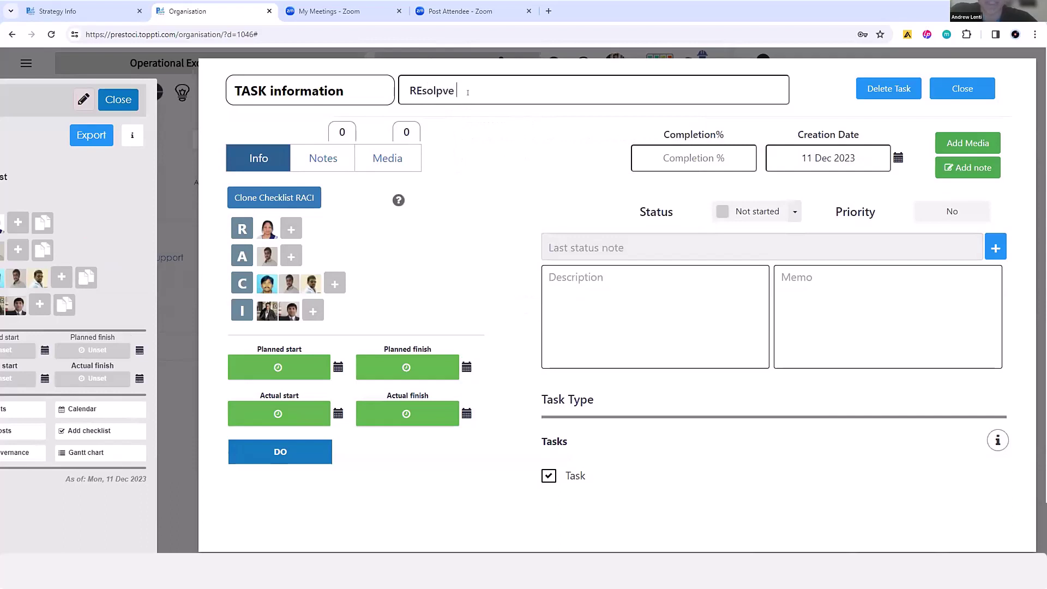
key(BackSpace)
key(BackSpace)
key(BackSpace)
key(BackSpace)
text(ve i)
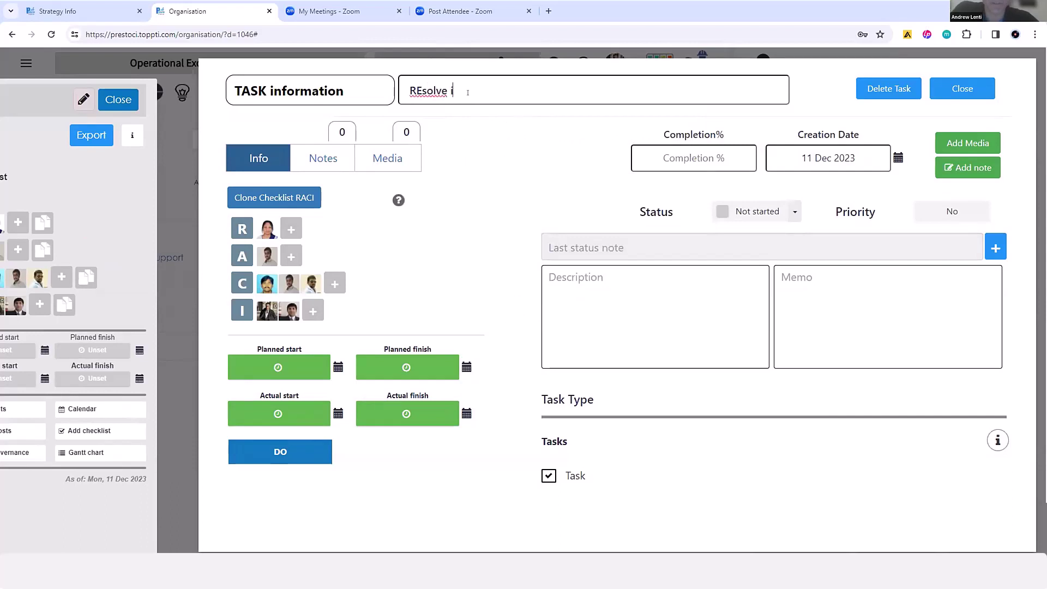
text(ssue)
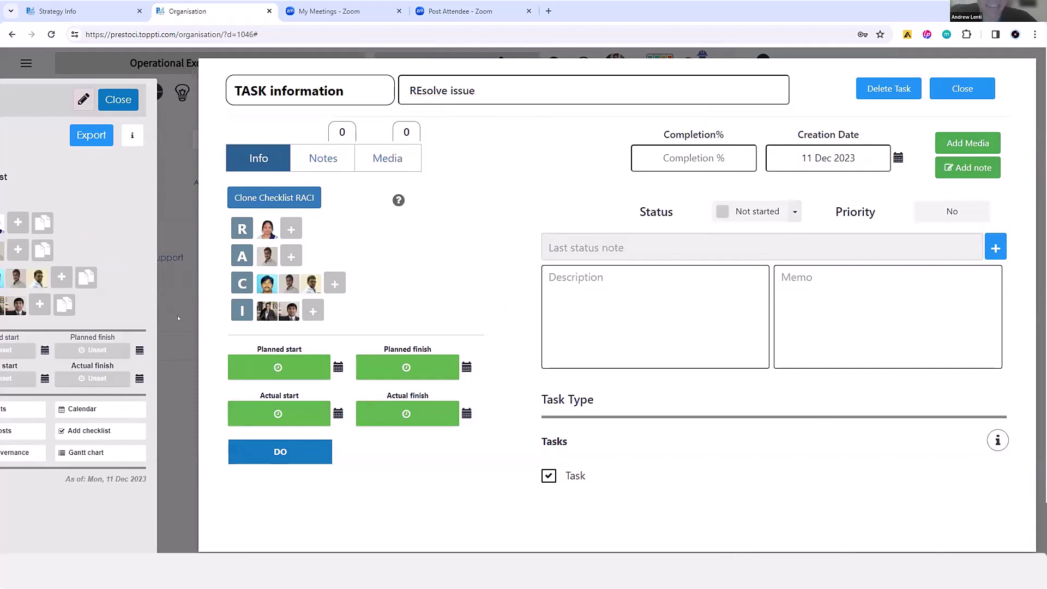
click(953, 87)
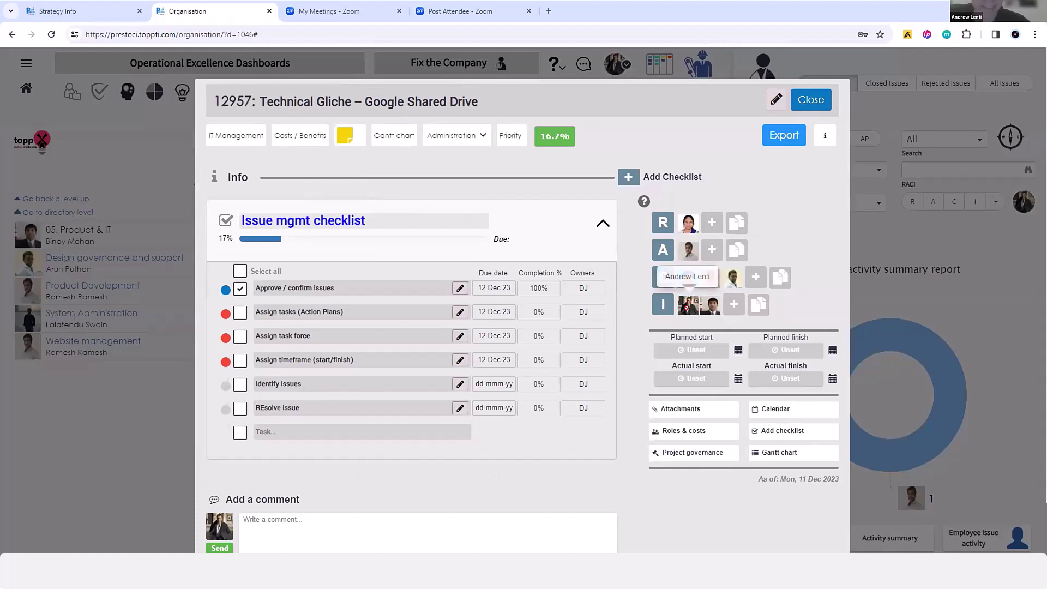
Remove the first Informed person from the checklist's RACI and mark Assign tasks (Action Plans) and Assign task force as complete
click(688, 303)
click(618, 342)
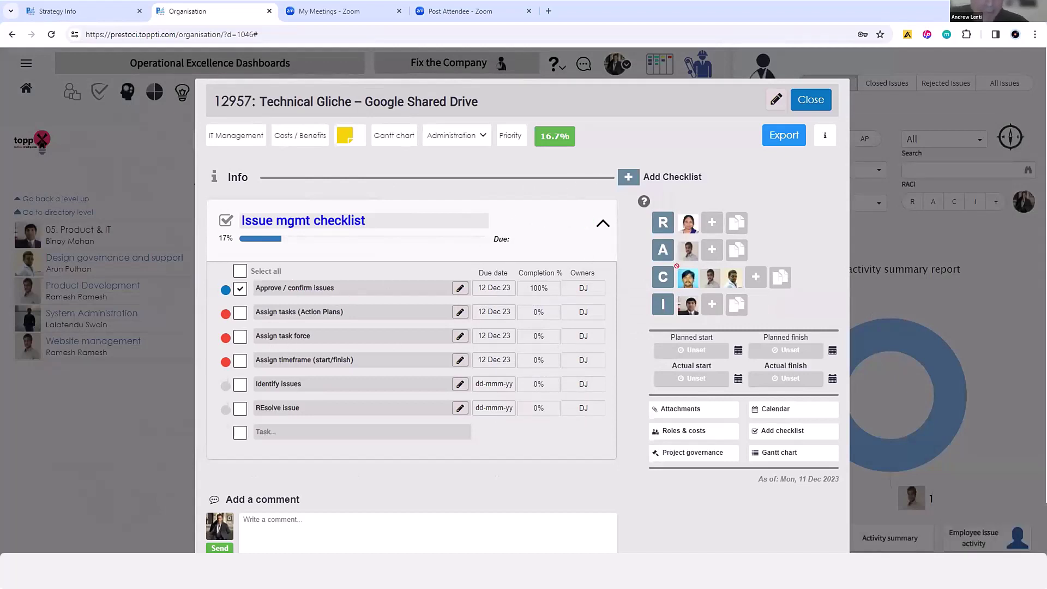
click(239, 312)
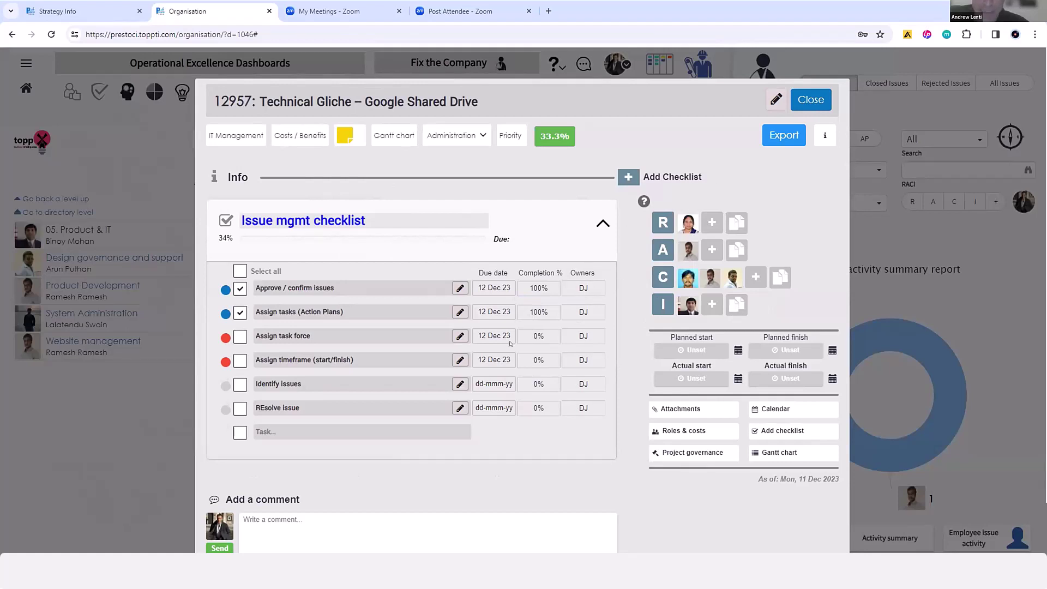
click(239, 337)
Set the due dates of Identify issues to 23 Dec 23 and REsolve issue to 29 Dec 23 in the issue management checklist
click(485, 382)
click(636, 471)
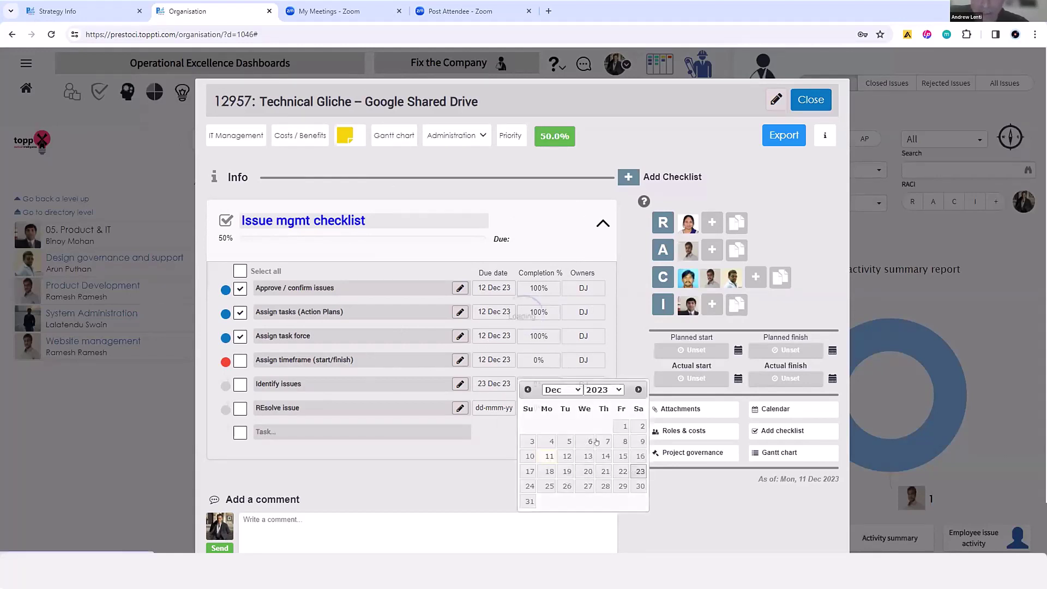
click(494, 407)
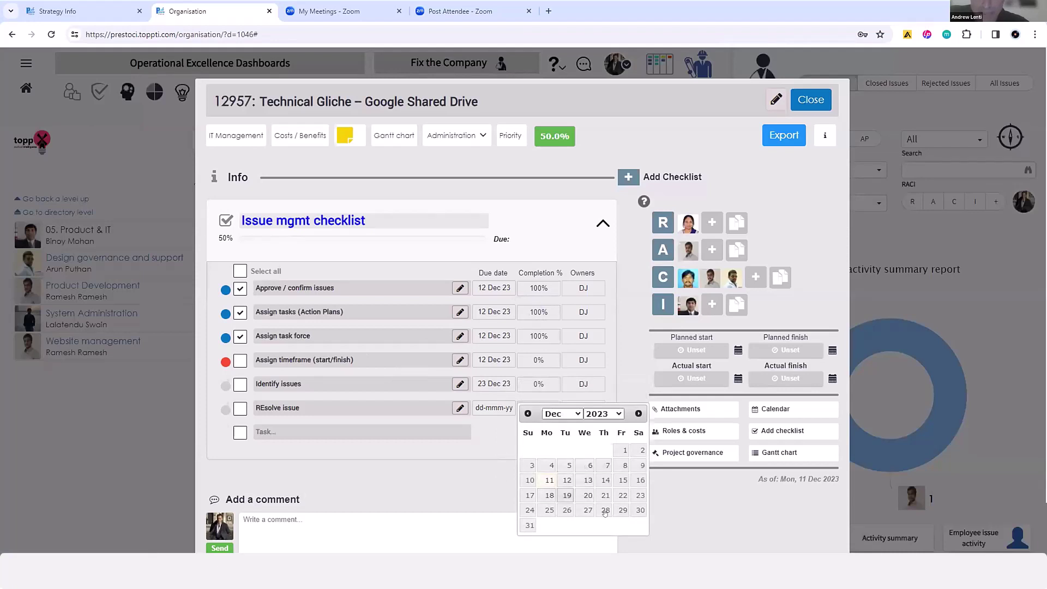
click(623, 509)
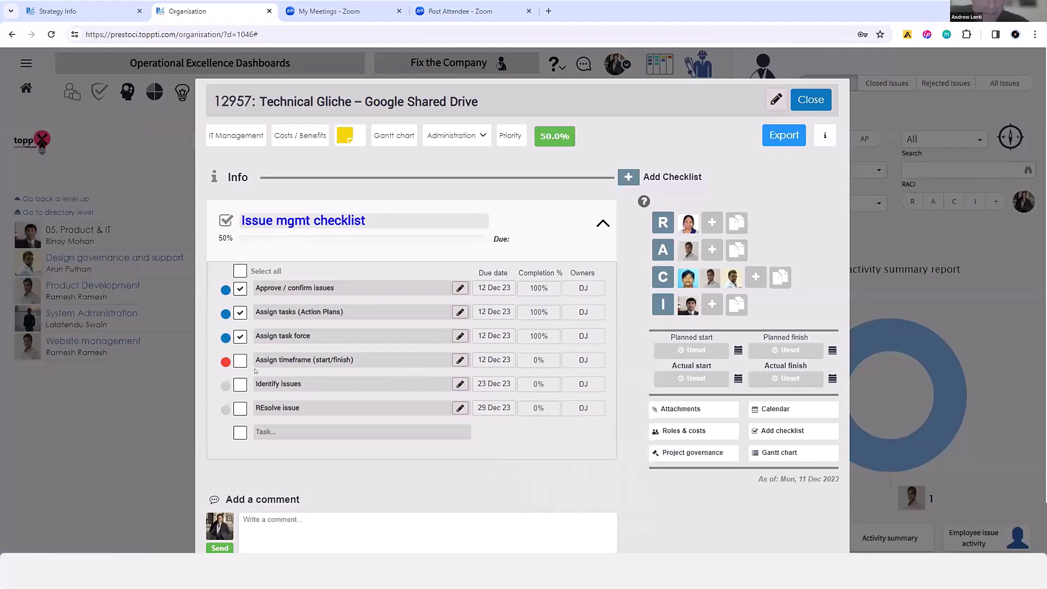
Mark Assign timeframe (start/finish) as complete and close the issue and the open issues list
click(240, 360)
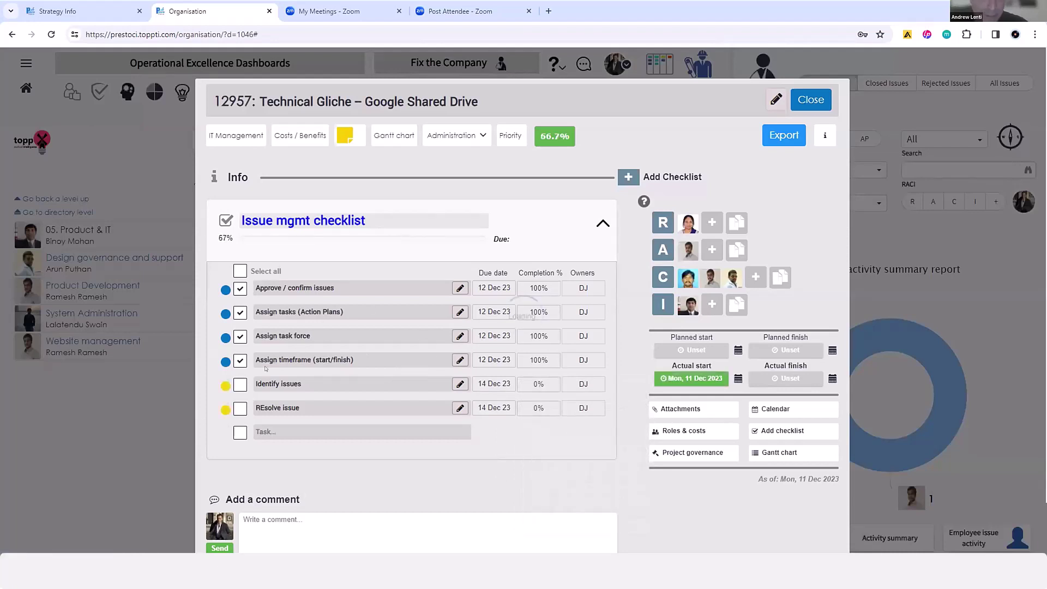
click(798, 100)
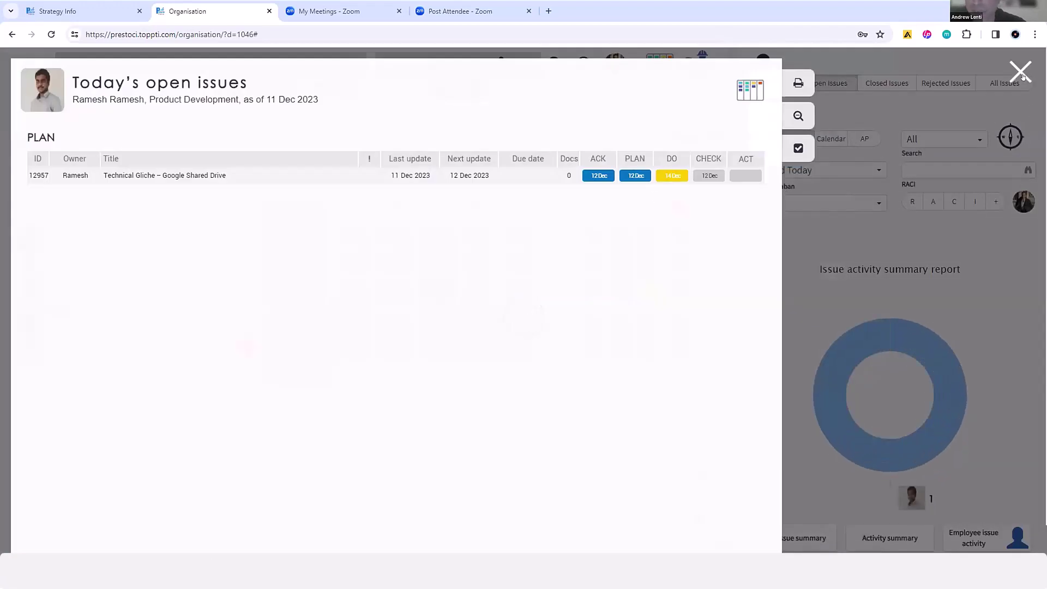
click(1020, 72)
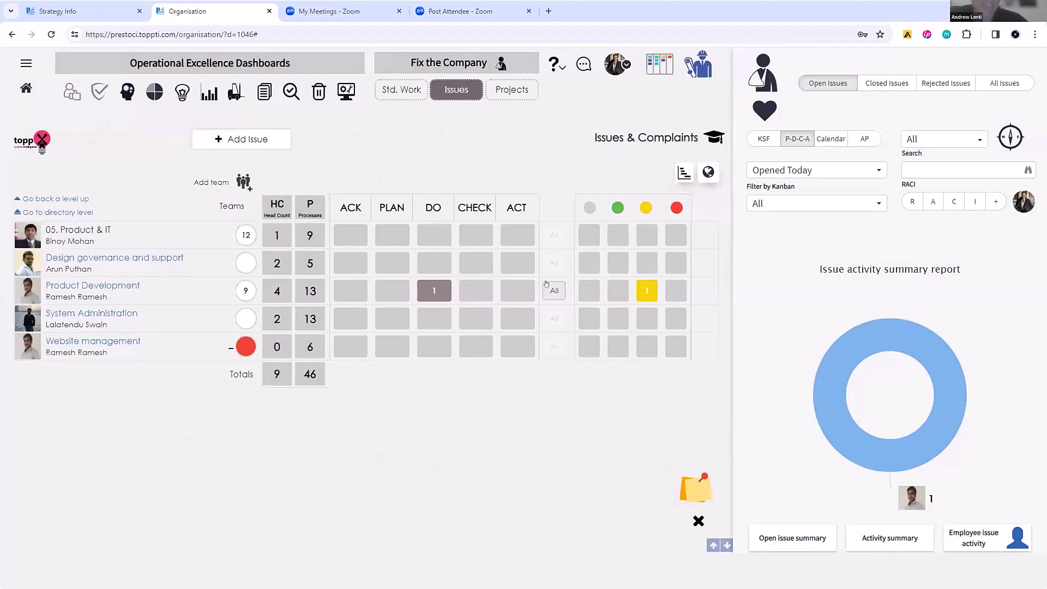
Create and save a Customer Complaints issue owned by Product Development with the award-ribbon activity type, and switch to the presentation slides
click(254, 140)
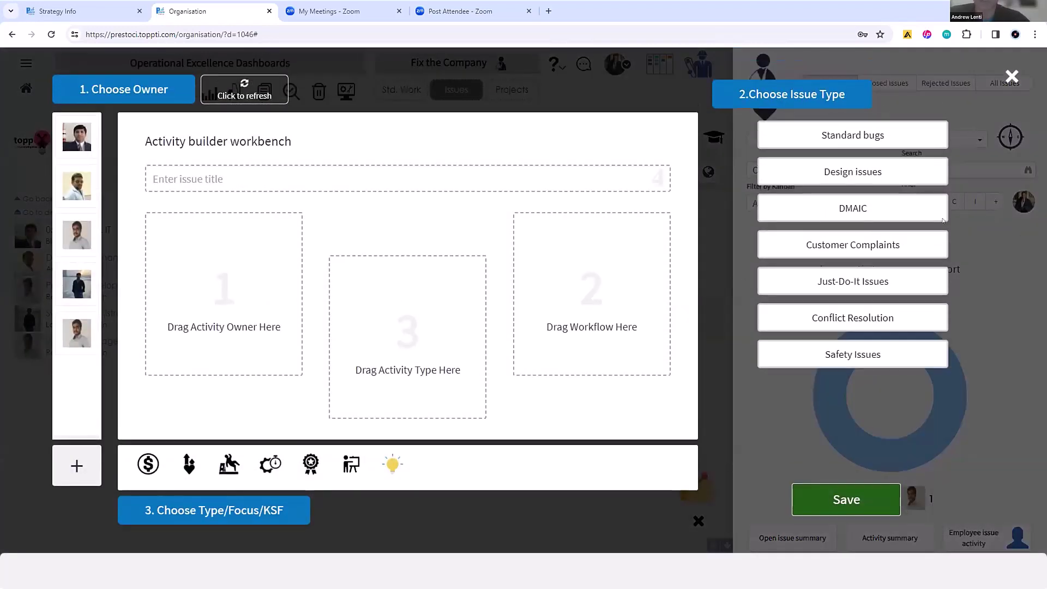
drag(855, 244, 572, 270)
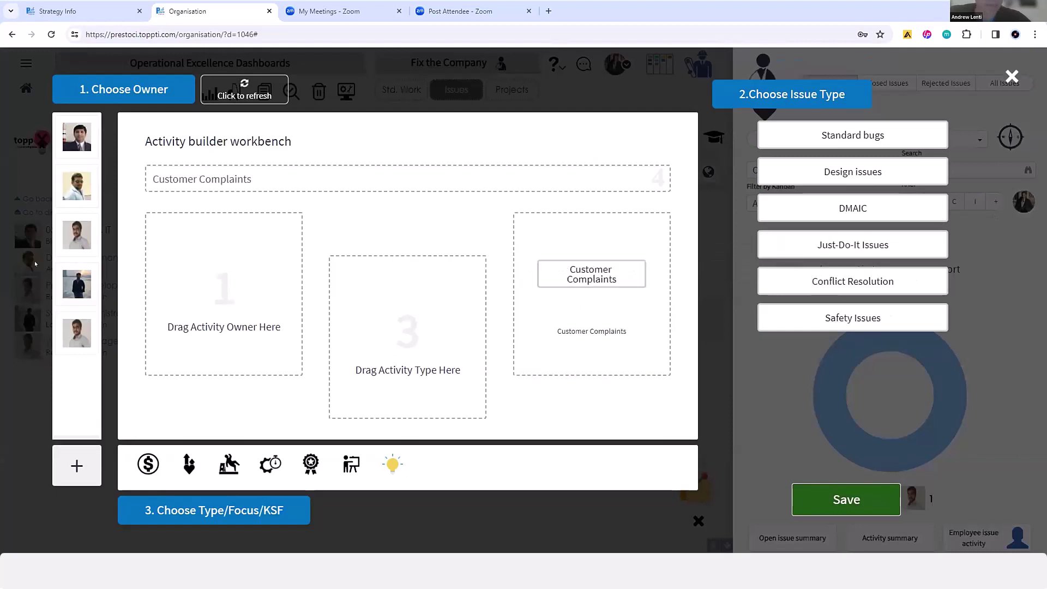
drag(66, 229, 197, 267)
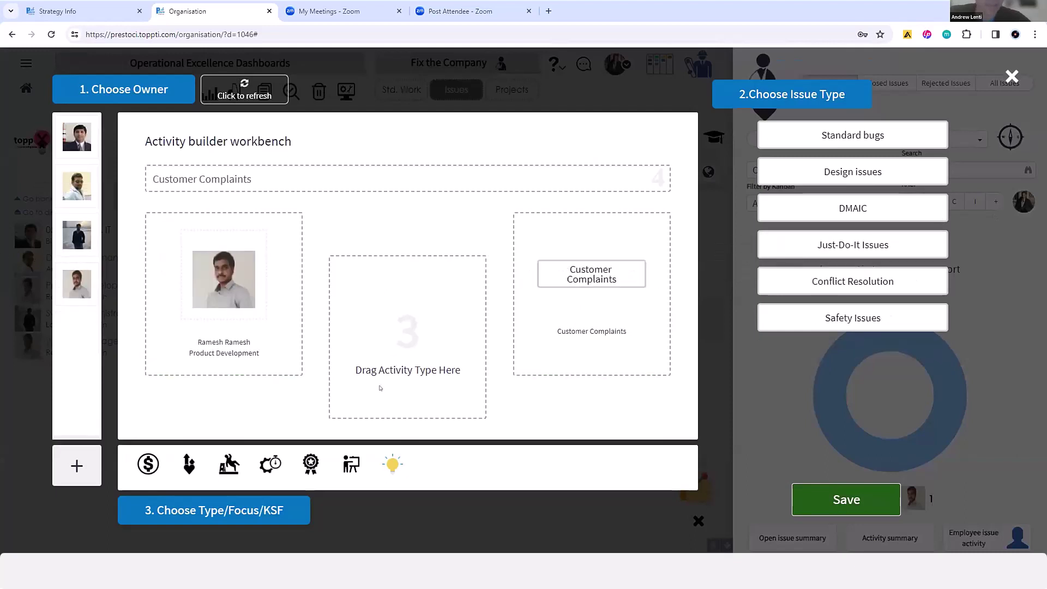
drag(309, 462, 483, 300)
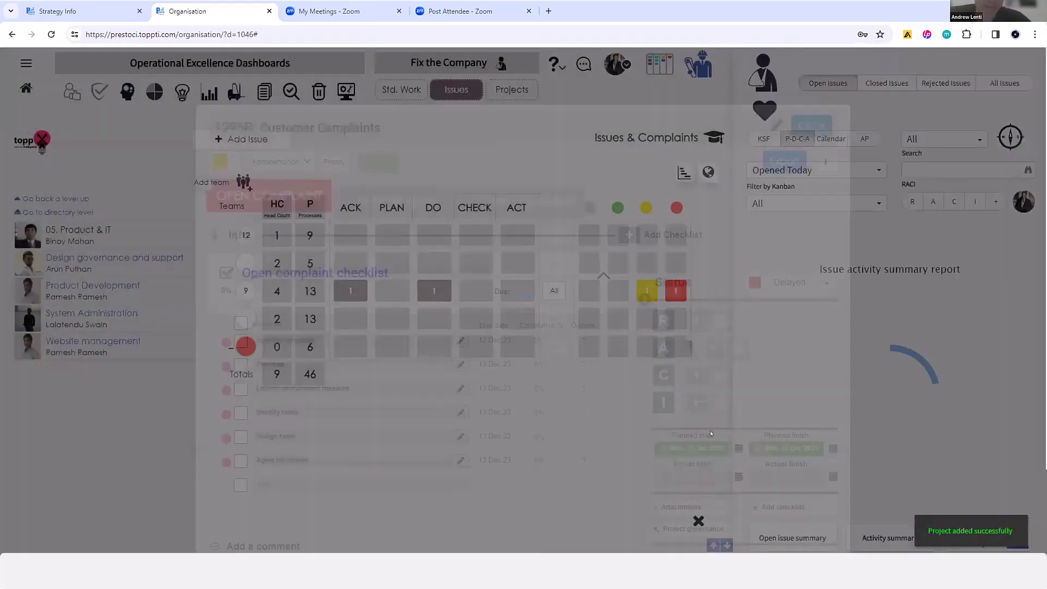
key(alt+Tab)
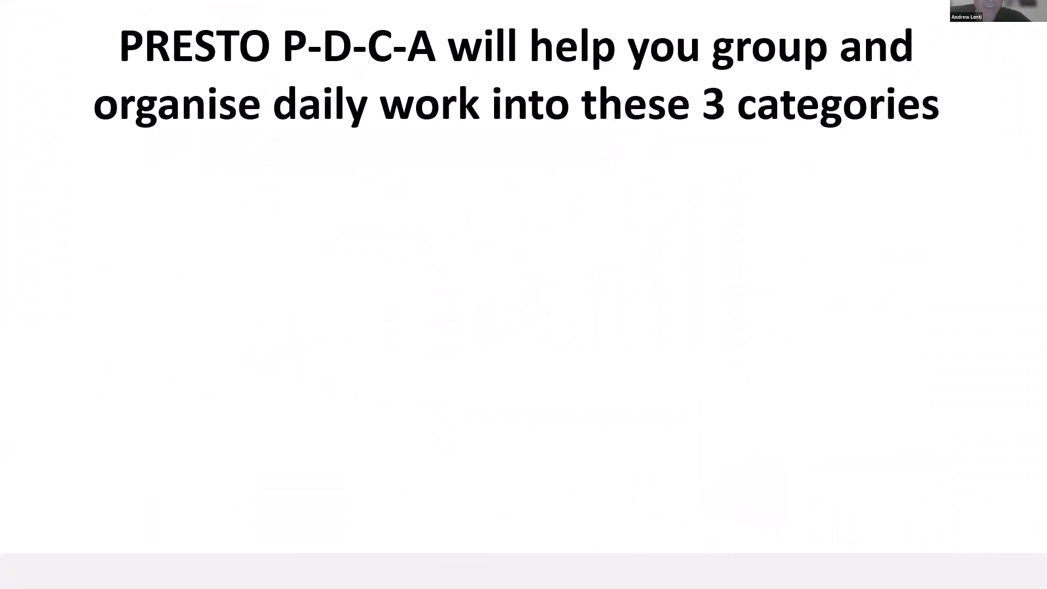